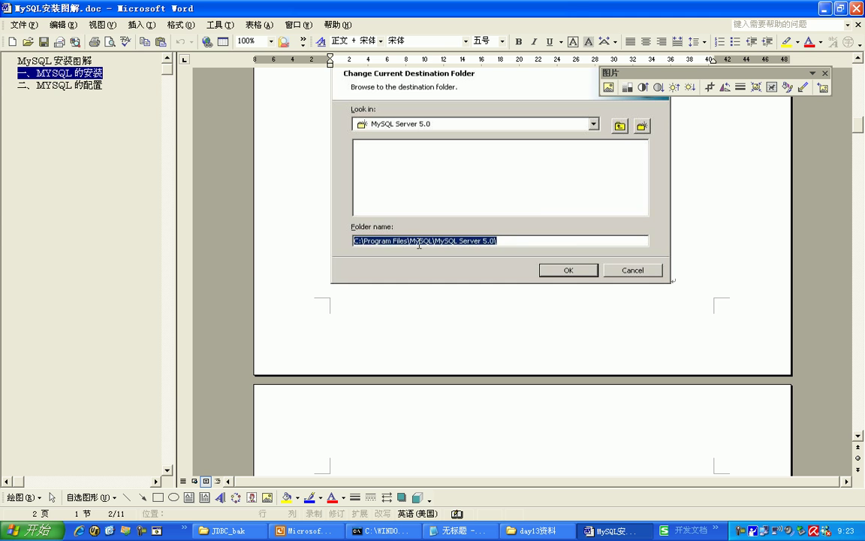
- Scroll down the guide and select the Installing MySQL Server 5.0 screenshot
{"action": "scroll", "coordinate": [594, 247], "scroll_direction": "down", "scroll_amount": 5}
{"action": "scroll", "coordinate": [594, 246], "scroll_direction": "down", "scroll_amount": 6}
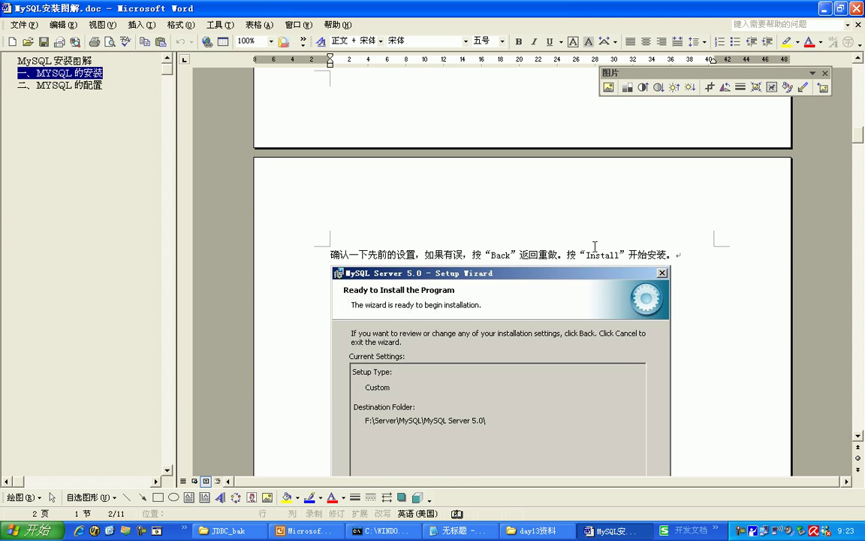
{"action": "scroll", "coordinate": [639, 316], "scroll_direction": "down", "scroll_amount": 4}
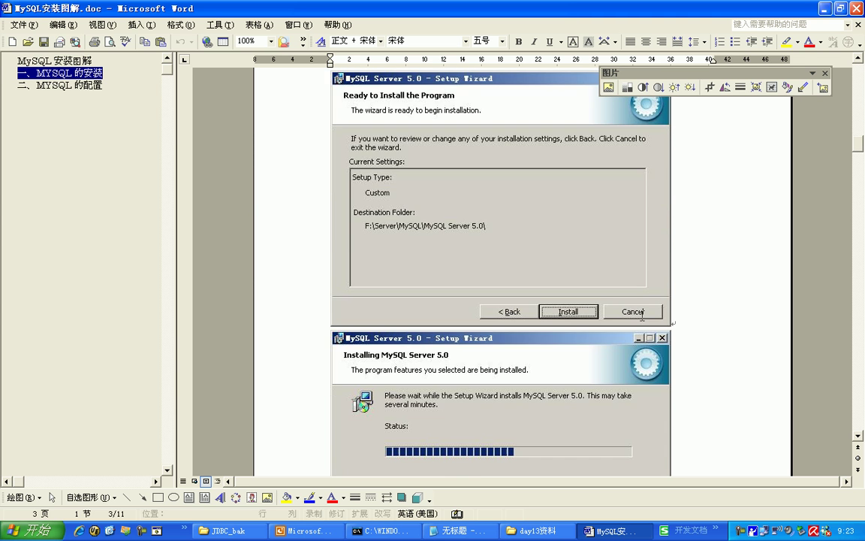
{"action": "scroll", "coordinate": [562, 235], "scroll_direction": "down", "scroll_amount": 3}
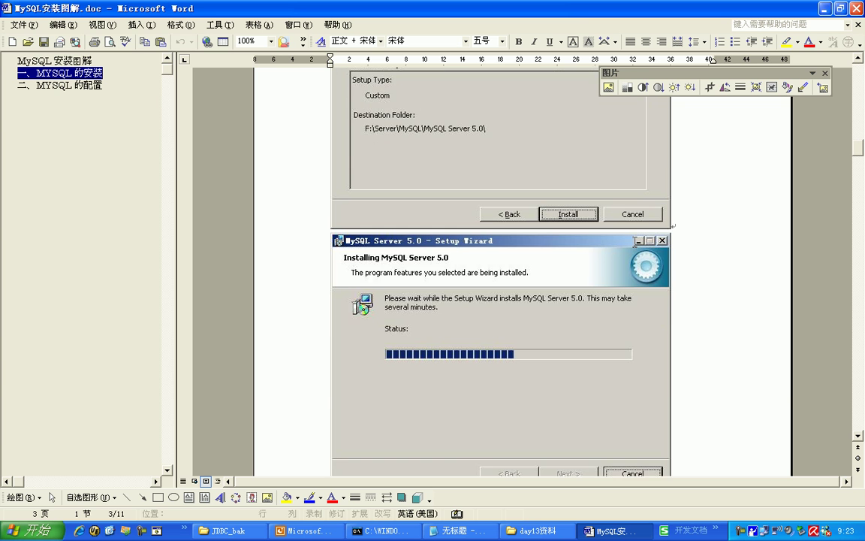
{"action": "left_click", "coordinate": [570, 294]}
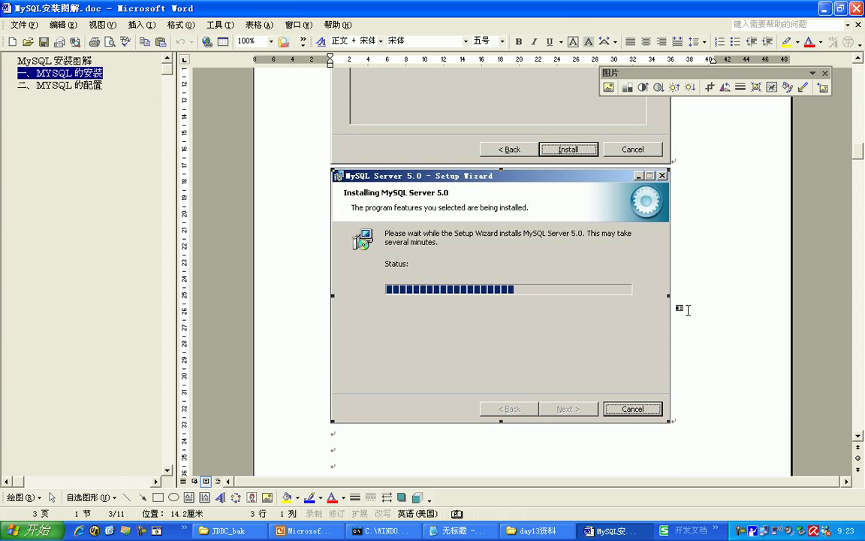
- Select the MySQL.com Sign-Up screenshot and continue to the 二、MYSQL 的配置 heading
{"action": "scroll", "coordinate": [688, 309], "scroll_direction": "down", "scroll_amount": 7}
{"action": "scroll", "coordinate": [688, 309], "scroll_direction": "down", "scroll_amount": 9}
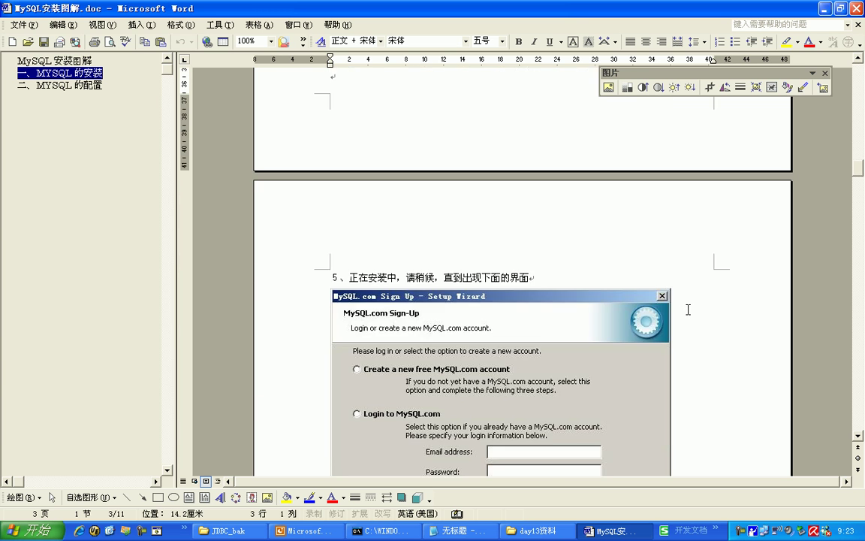
{"action": "left_click", "coordinate": [489, 304]}
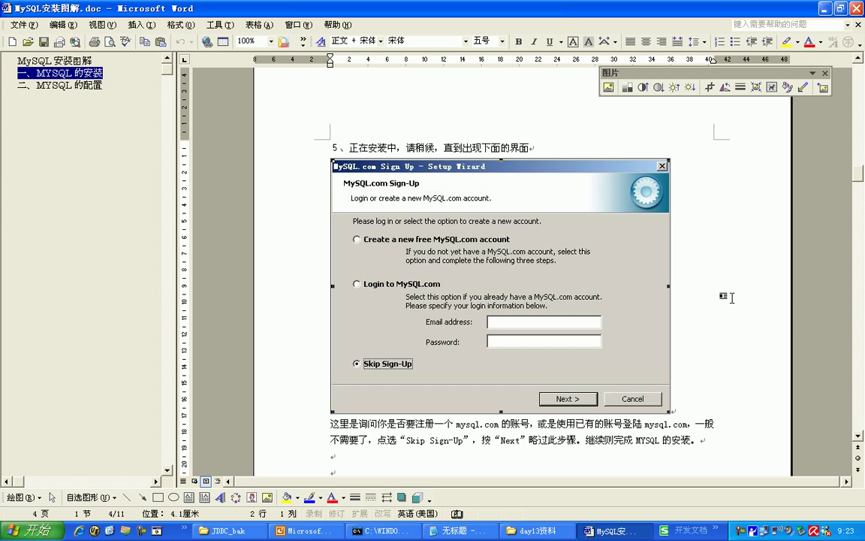
{"action": "scroll", "coordinate": [732, 297], "scroll_direction": "down", "scroll_amount": 11}
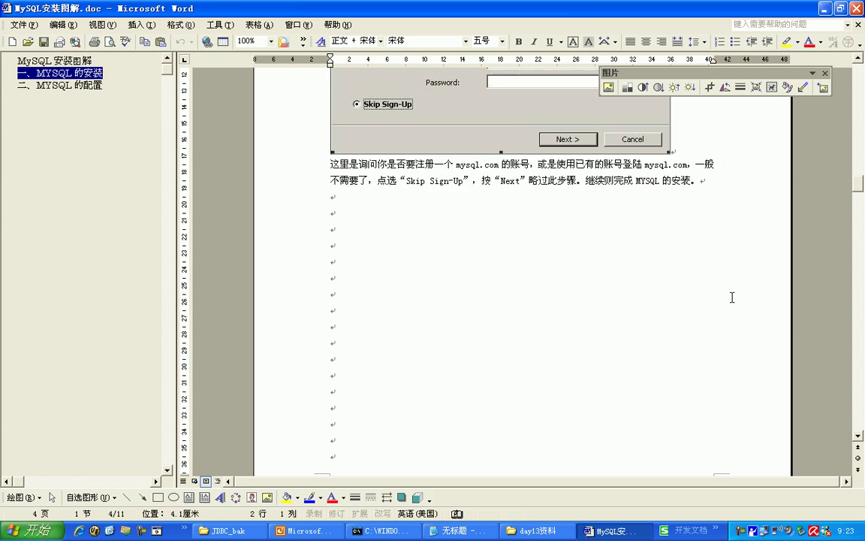
{"action": "scroll", "coordinate": [732, 297], "scroll_direction": "down", "scroll_amount": 7}
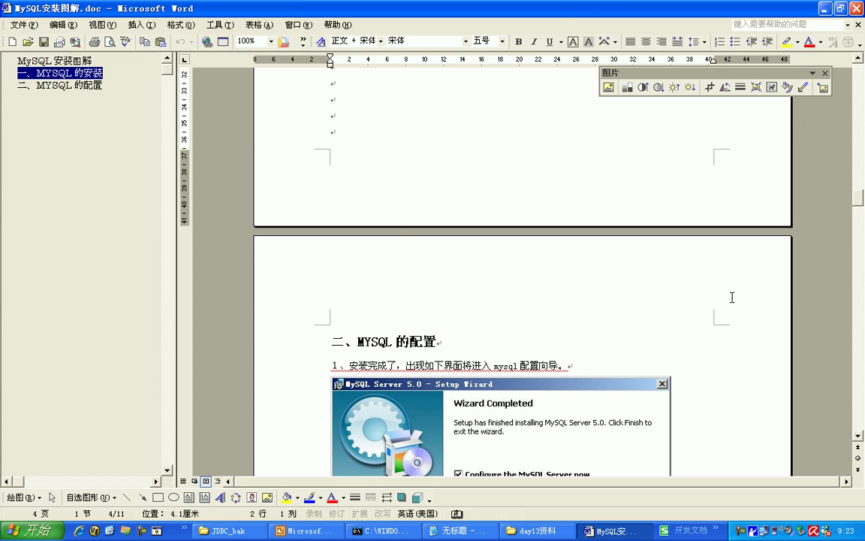
- Select the Wizard Completed screenshot, then the Configuration Wizard welcome screenshot
{"action": "scroll", "coordinate": [732, 298], "scroll_direction": "down", "scroll_amount": 5}
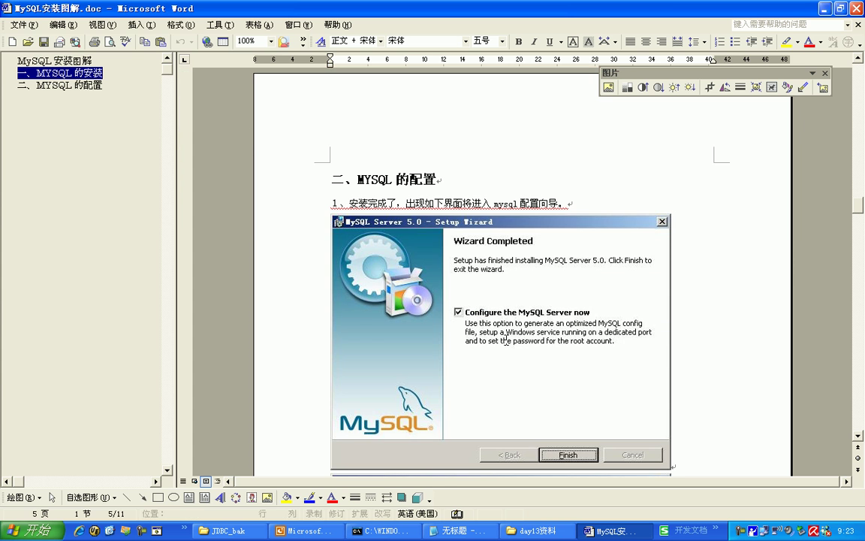
{"action": "left_click", "coordinate": [599, 342]}
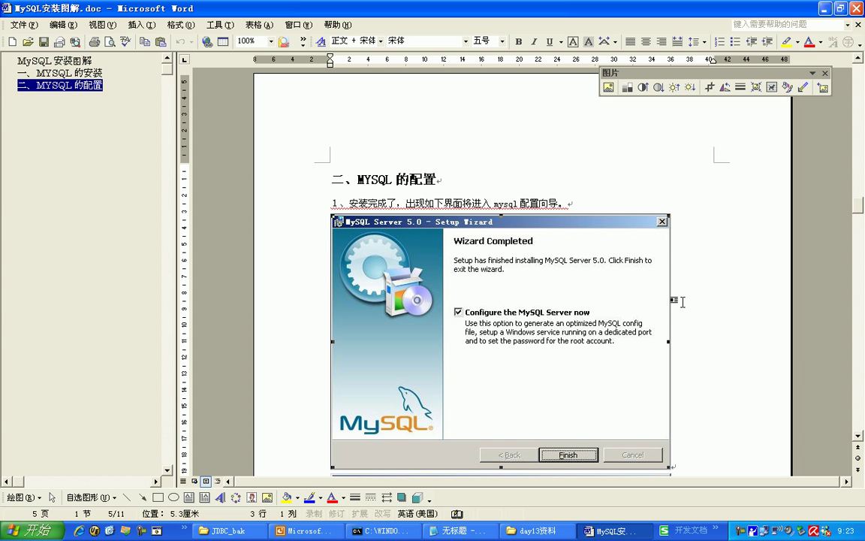
{"action": "scroll", "coordinate": [720, 293], "scroll_direction": "down", "scroll_amount": 10}
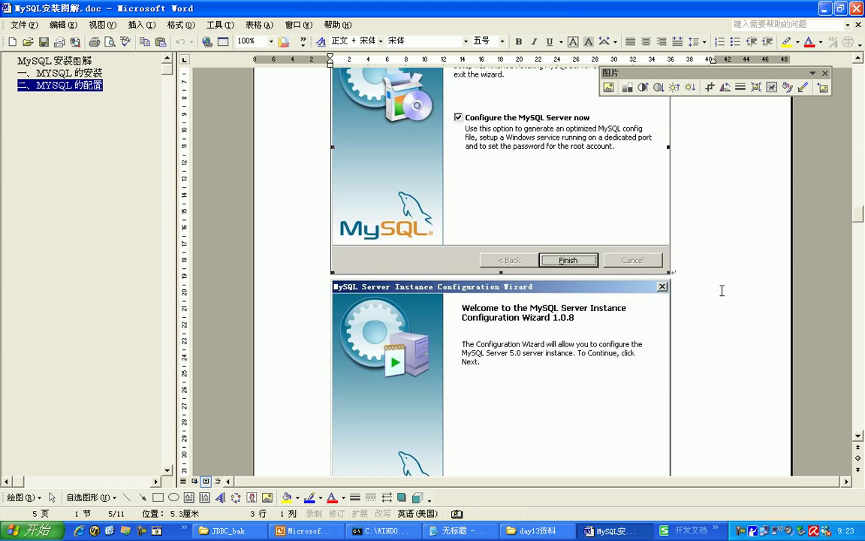
{"action": "left_click", "coordinate": [545, 280]}
- Scroll through steps 2 and 3, selecting the configuration-type and server-type screenshots
{"action": "scroll", "coordinate": [702, 244], "scroll_direction": "down", "scroll_amount": 12}
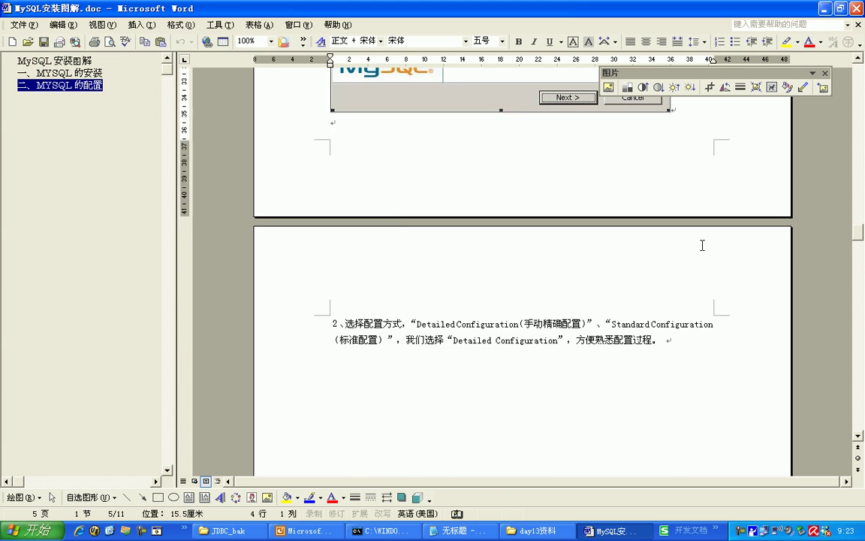
{"action": "scroll", "coordinate": [703, 245], "scroll_direction": "down", "scroll_amount": 1}
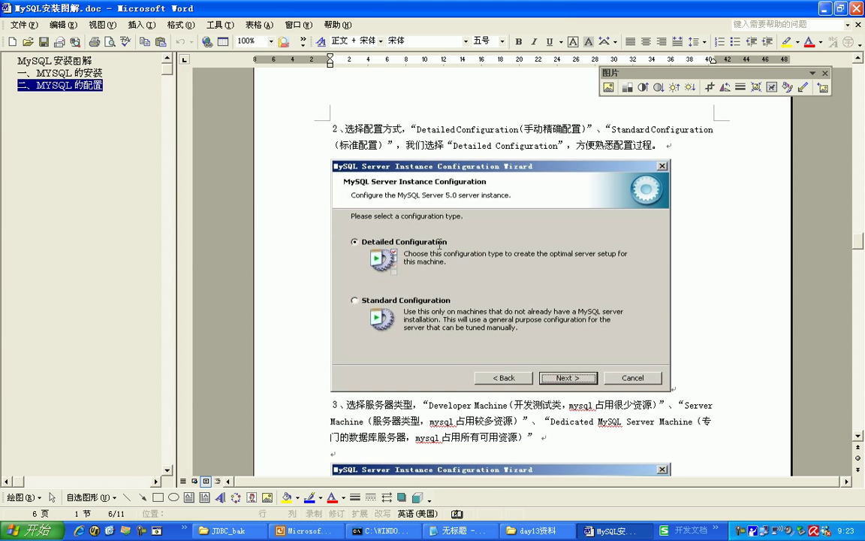
{"action": "scroll", "coordinate": [531, 263], "scroll_direction": "down", "scroll_amount": 1}
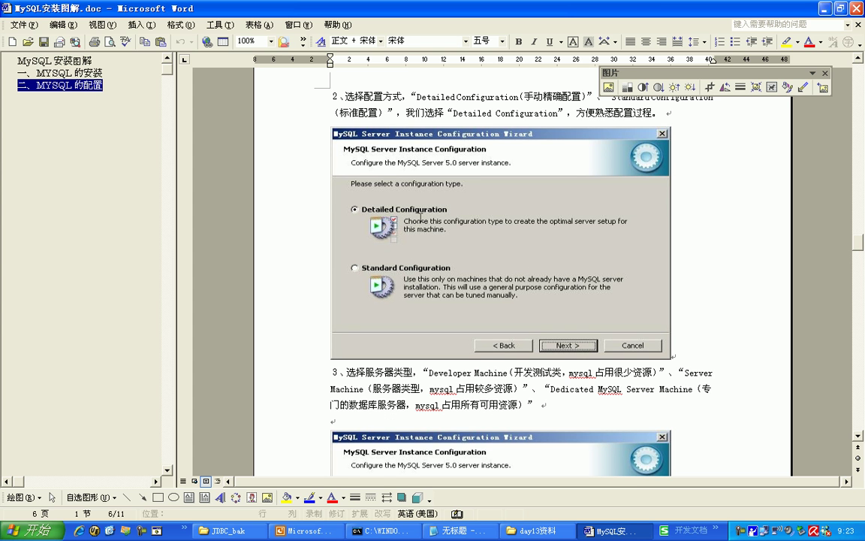
{"action": "left_click", "coordinate": [392, 195]}
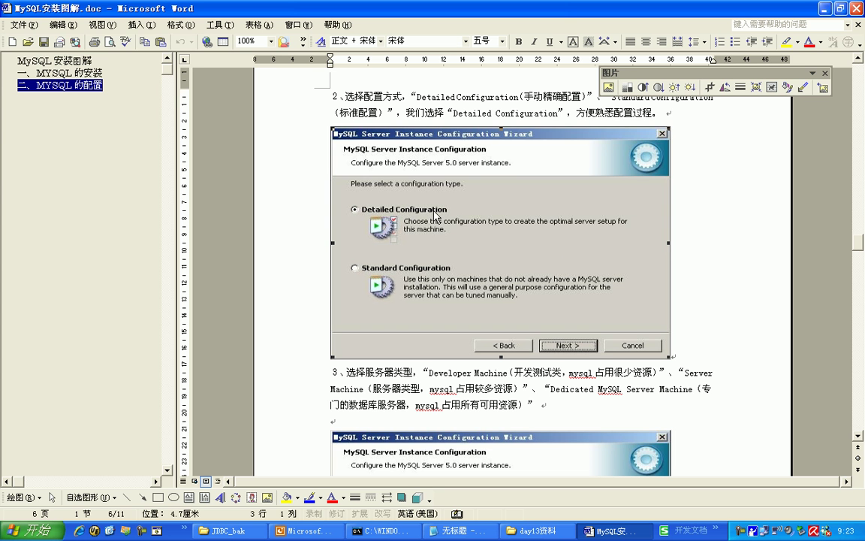
{"action": "scroll", "coordinate": [619, 254], "scroll_direction": "down", "scroll_amount": 5}
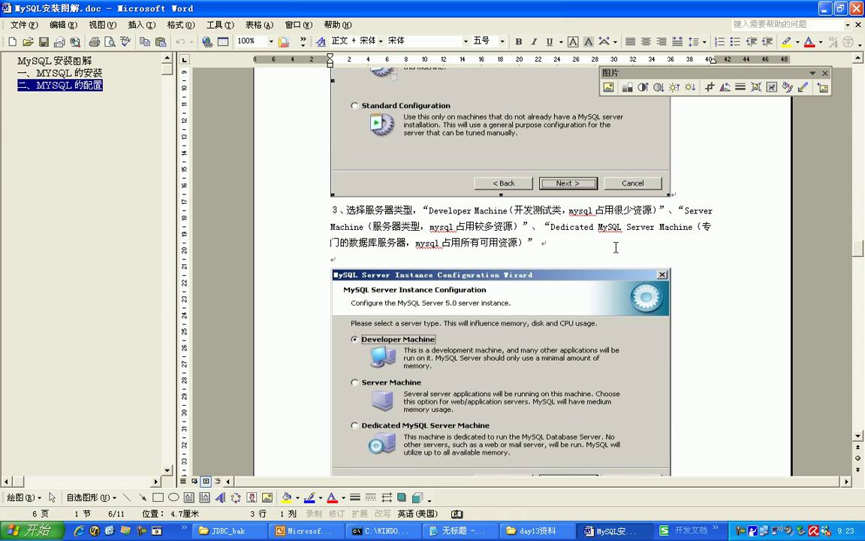
{"action": "left_click", "coordinate": [497, 273]}
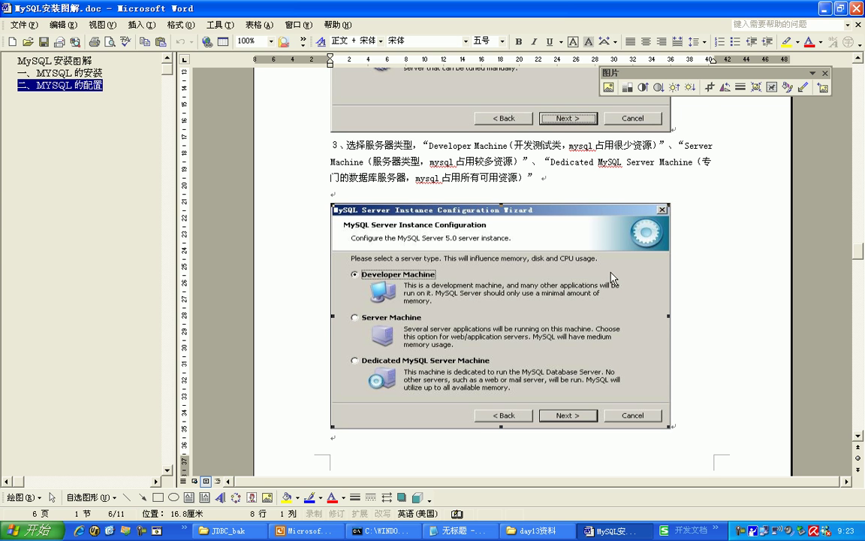
{"action": "scroll", "coordinate": [611, 273], "scroll_direction": "down", "scroll_amount": 1}
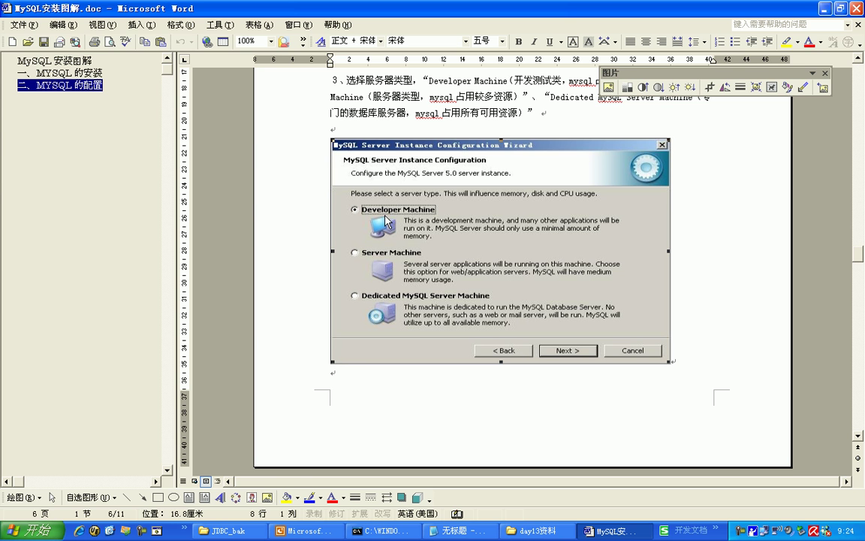
- Move past step 4's database-usage text and select step 5's Manual Setting (20 connections) screenshot
{"action": "scroll", "coordinate": [695, 193], "scroll_direction": "down", "scroll_amount": 10}
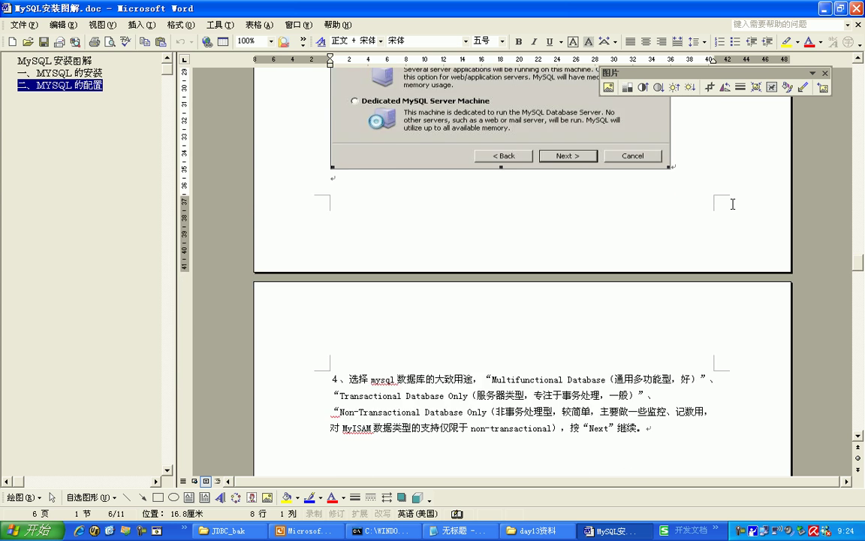
{"action": "scroll", "coordinate": [733, 205], "scroll_direction": "down", "scroll_amount": 1}
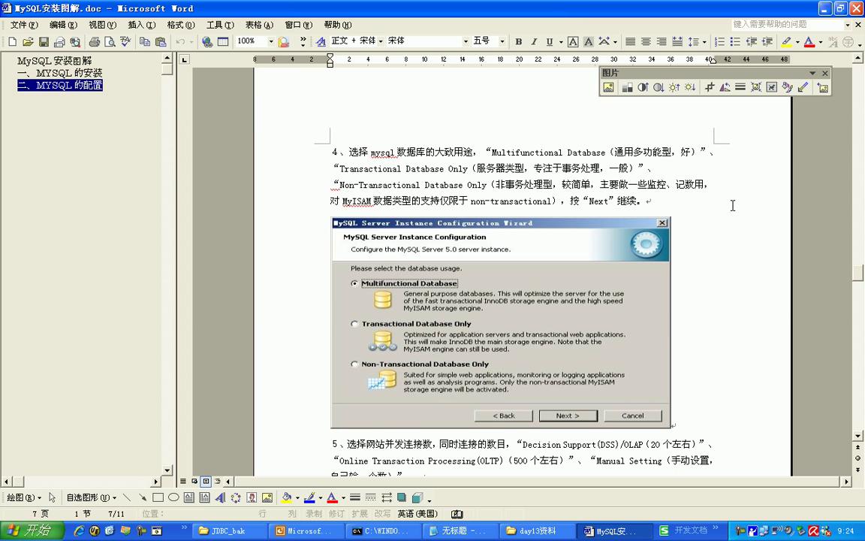
{"action": "left_click_drag", "start_coordinate": [390, 151], "coordinate": [466, 148]}
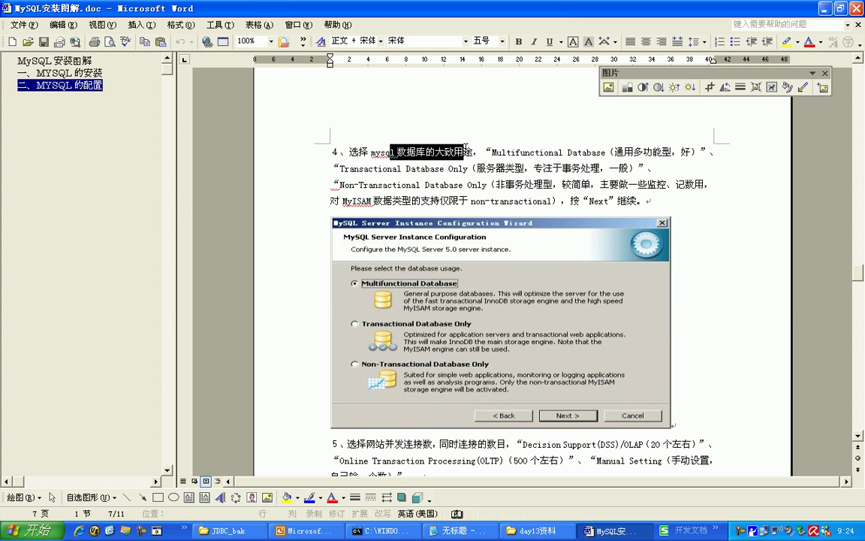
{"action": "scroll", "coordinate": [469, 157], "scroll_direction": "down", "scroll_amount": 2}
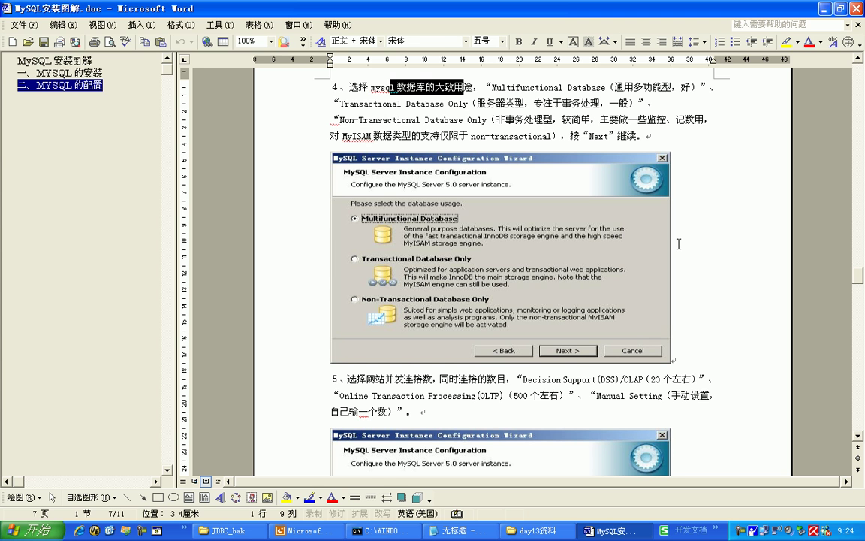
{"action": "scroll", "coordinate": [678, 244], "scroll_direction": "down", "scroll_amount": 2}
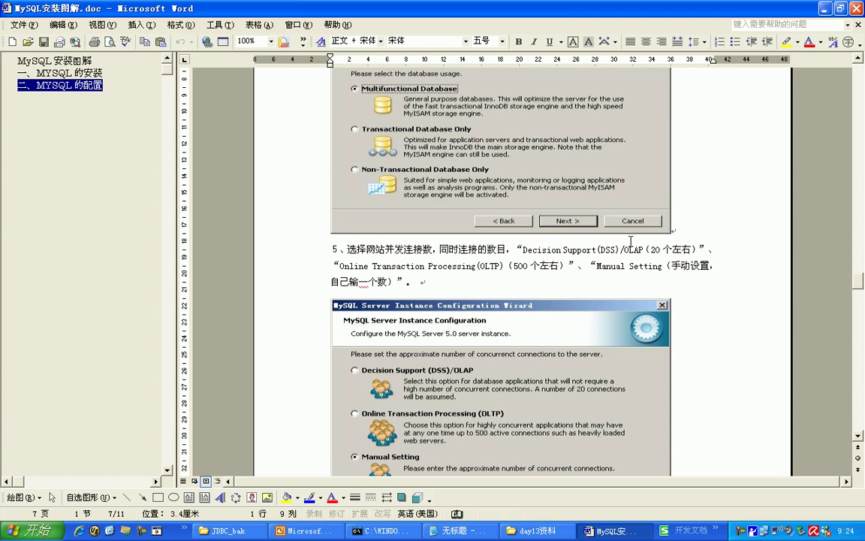
{"action": "scroll", "coordinate": [631, 241], "scroll_direction": "down", "scroll_amount": 4}
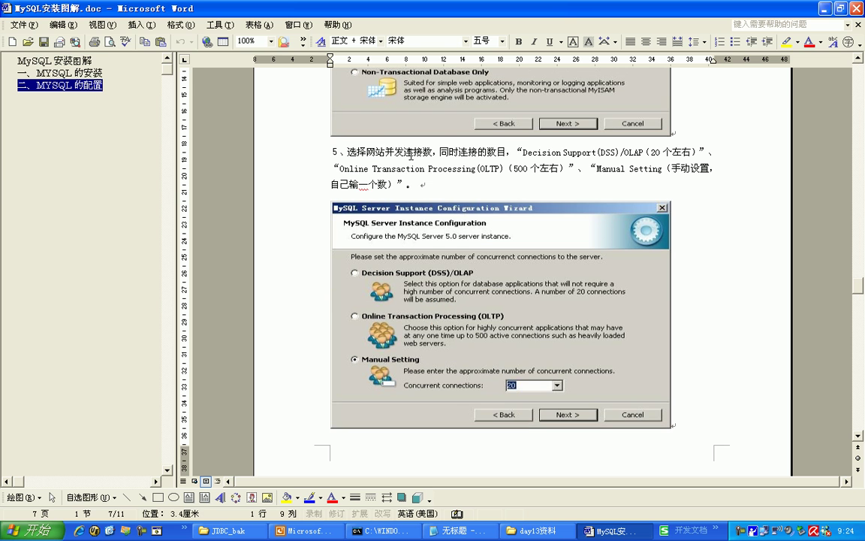
{"action": "left_click_drag", "start_coordinate": [386, 156], "coordinate": [434, 153]}
{"action": "left_click", "coordinate": [564, 251]}
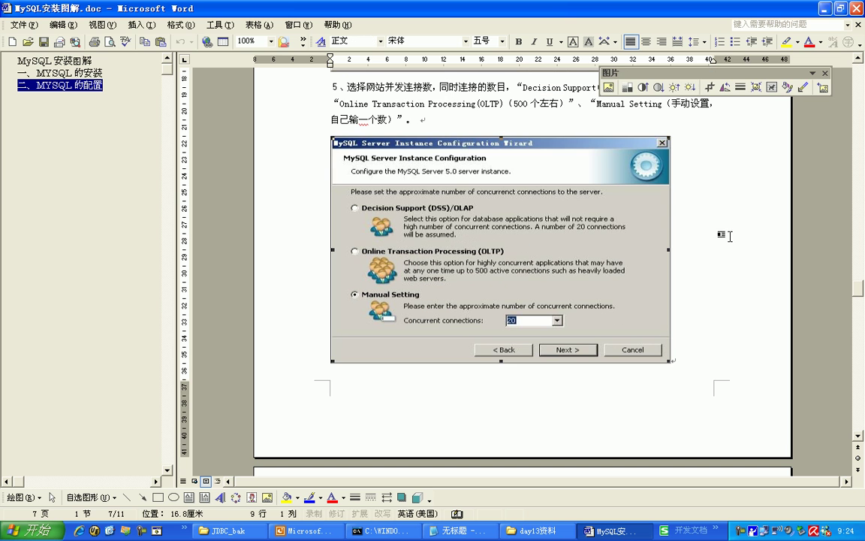
- Scroll down to step 6's TCP/IP port 3306 screenshot and step 7's character-set section
{"action": "scroll", "coordinate": [720, 234], "scroll_direction": "down", "scroll_amount": 1}
{"action": "scroll", "coordinate": [620, 300], "scroll_direction": "down", "scroll_amount": 5}
{"action": "scroll", "coordinate": [620, 301], "scroll_direction": "down", "scroll_amount": 6}
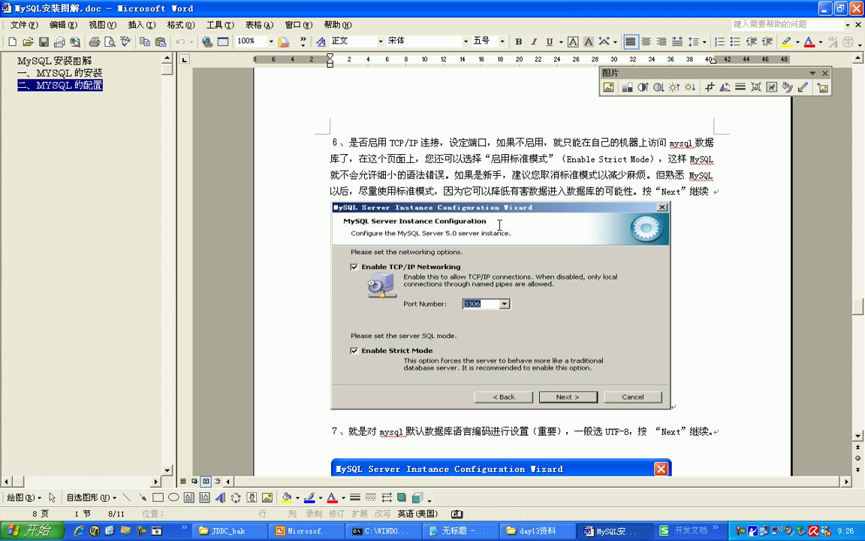
{"action": "scroll", "coordinate": [452, 204], "scroll_direction": "down", "scroll_amount": 3}
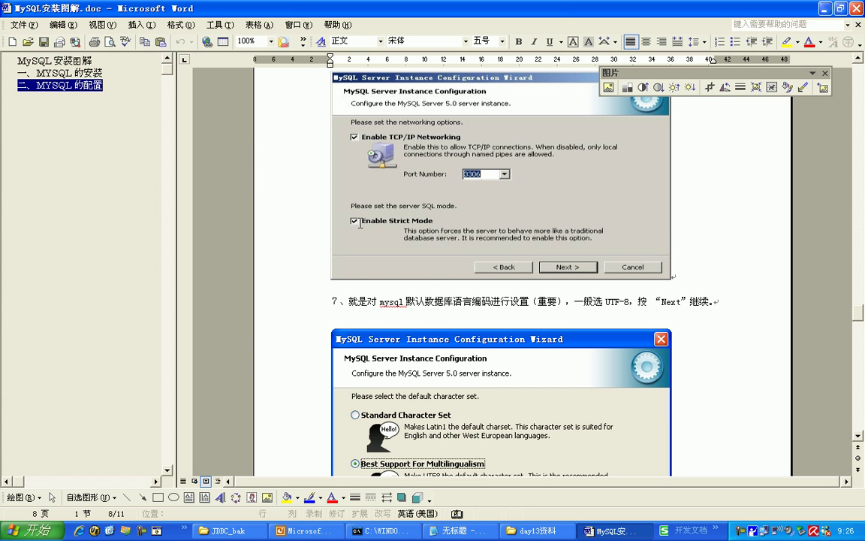
- Shift the command prompt window slightly down-right, then bring the MySQL guide back in front
{"action": "left_click", "coordinate": [387, 528]}
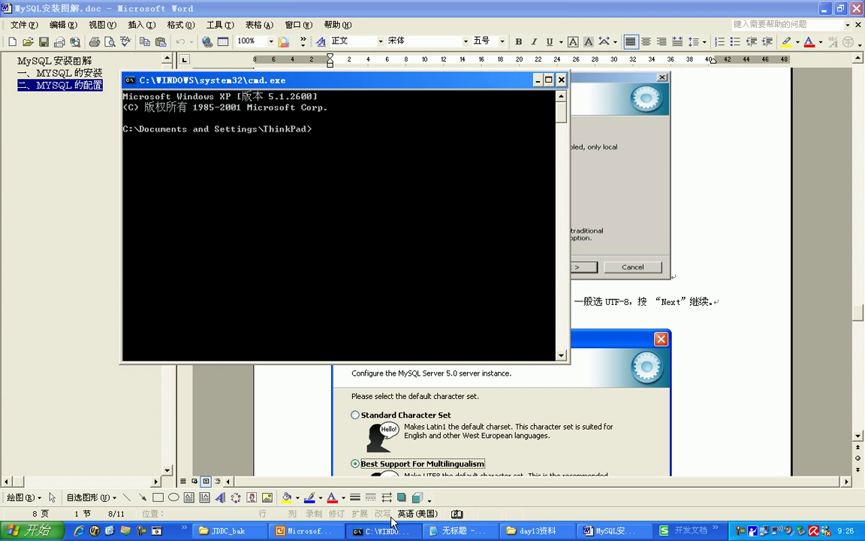
{"action": "left_click_drag", "start_coordinate": [380, 84], "coordinate": [431, 114]}
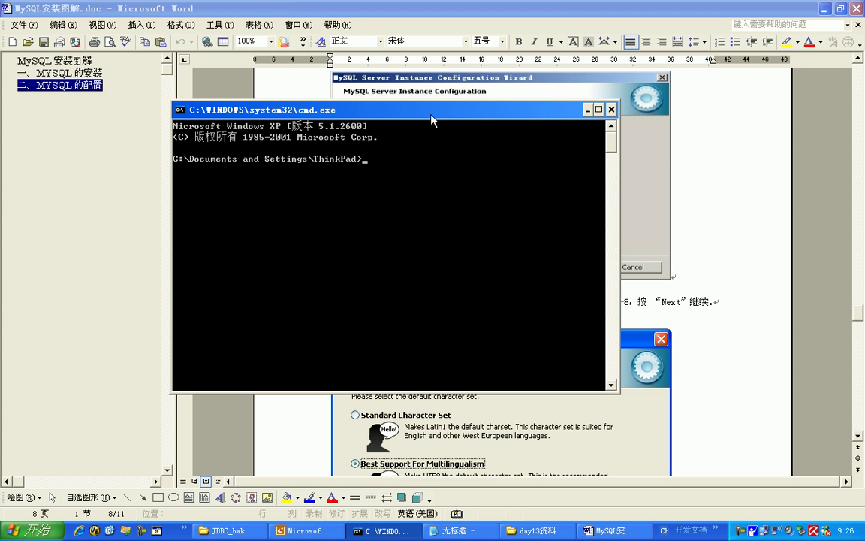
{"action": "left_click", "coordinate": [447, 6]}
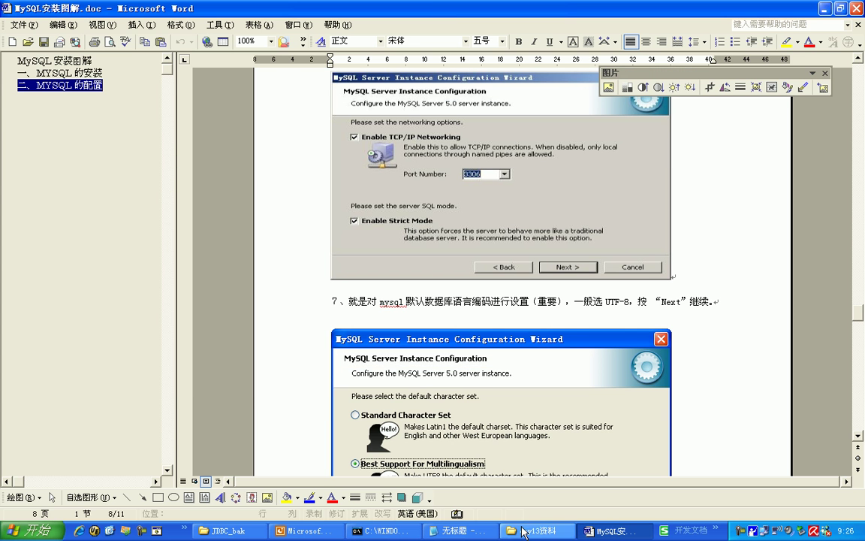
{"action": "left_click", "coordinate": [380, 530]}
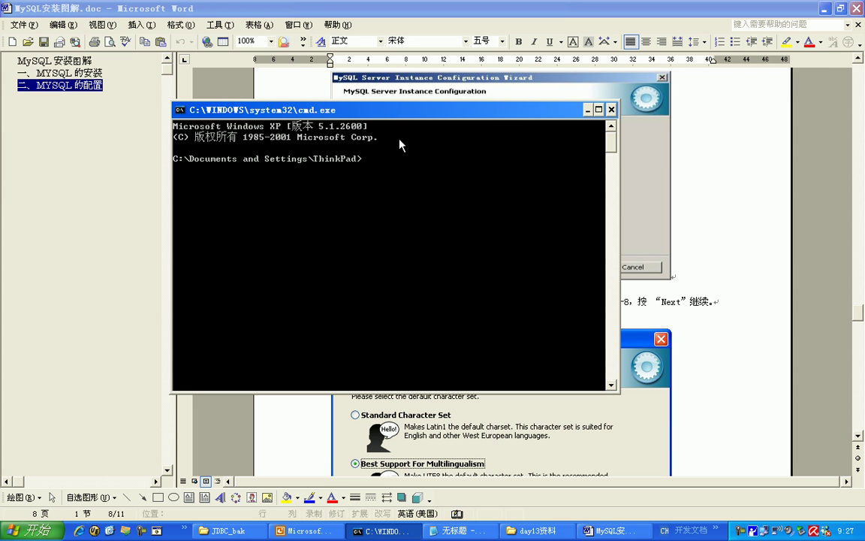
{"action": "left_click", "coordinate": [487, 6]}
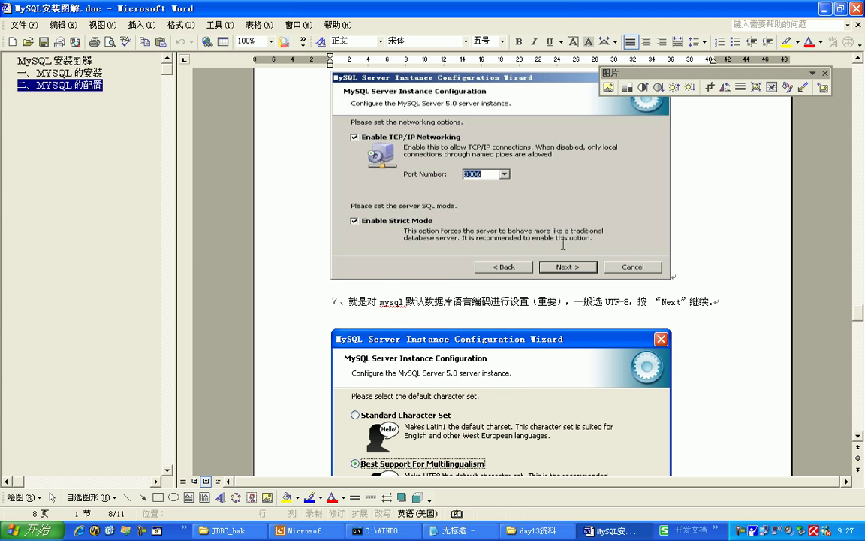
{"action": "scroll", "coordinate": [563, 245], "scroll_direction": "down", "scroll_amount": 5}
- Select the UTF-8 character-set screenshot and move on to step 8's Windows service options
{"action": "left_click", "coordinate": [540, 235]}
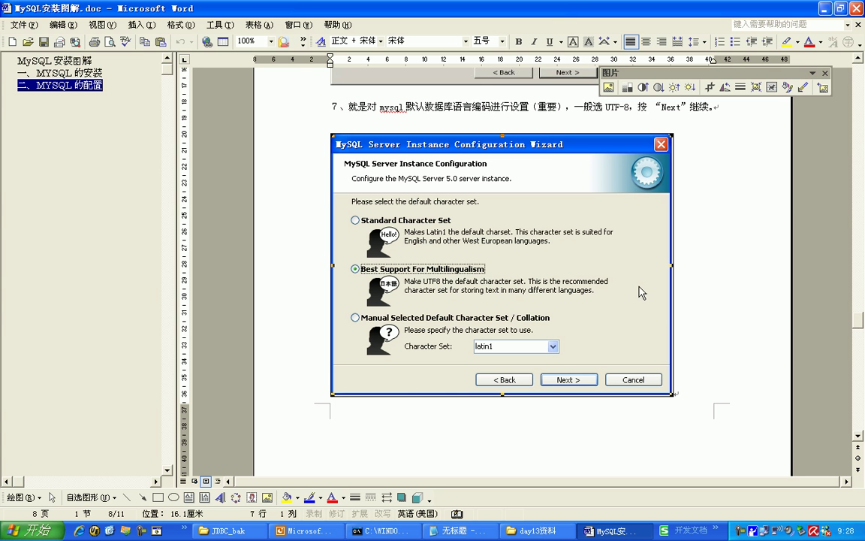
{"action": "scroll", "coordinate": [677, 257], "scroll_direction": "down", "scroll_amount": 3}
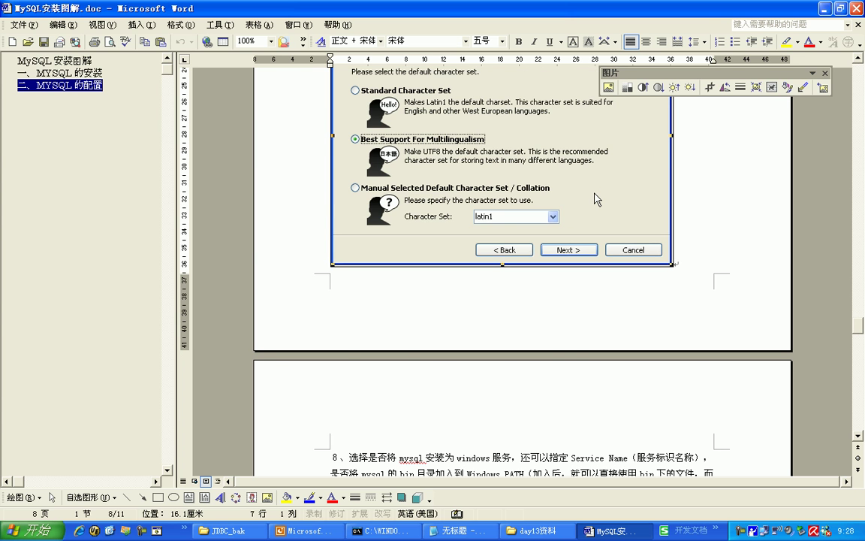
{"action": "scroll", "coordinate": [596, 196], "scroll_direction": "down", "scroll_amount": 5}
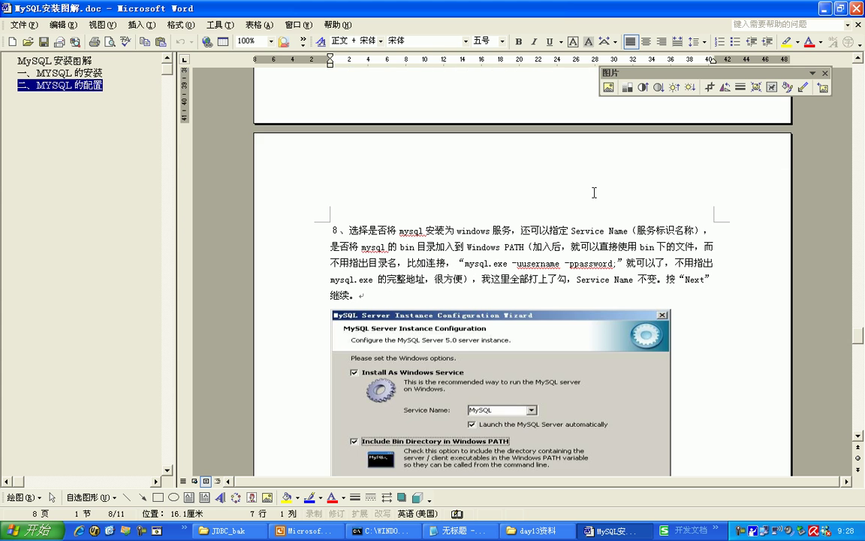
- Place the cursor in step 8's Windows service explanation, then switch to the command prompt console
{"action": "scroll", "coordinate": [594, 193], "scroll_direction": "down", "scroll_amount": 2}
{"action": "left_click", "coordinate": [432, 176]}
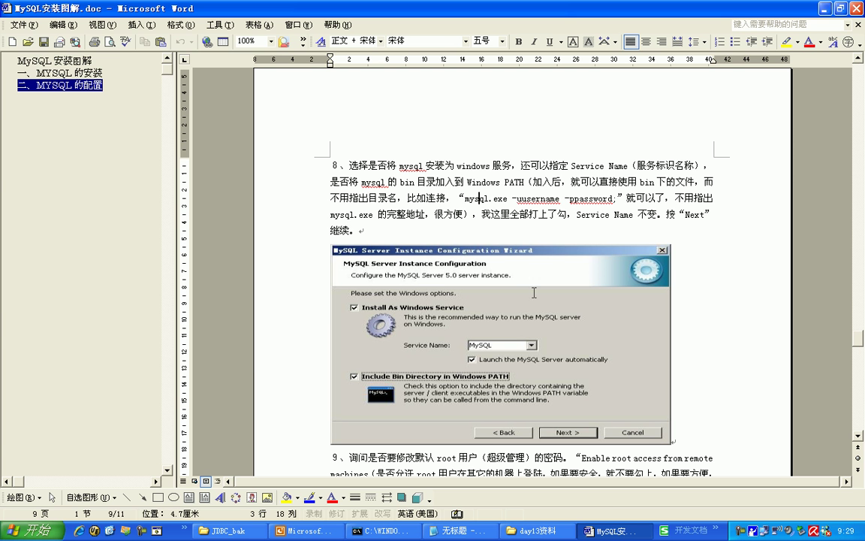
{"action": "scroll", "coordinate": [480, 300], "scroll_direction": "down", "scroll_amount": 1}
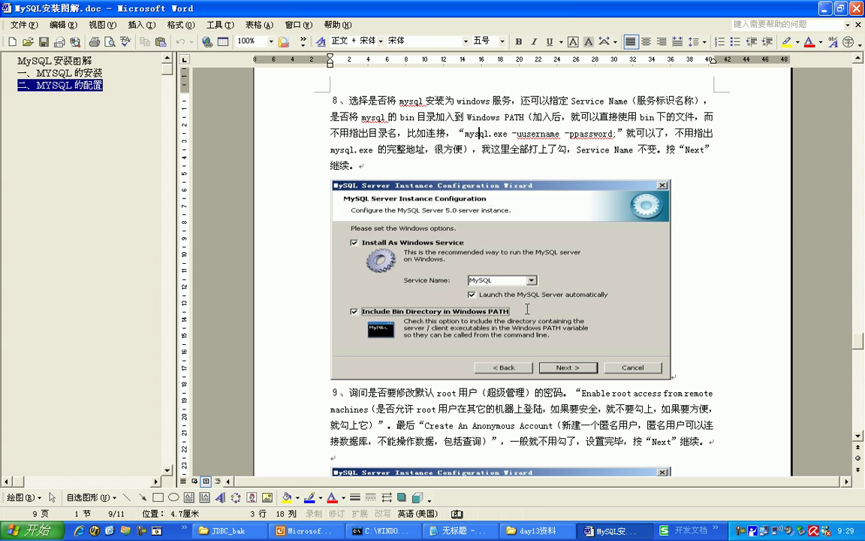
{"action": "left_click", "coordinate": [385, 530]}
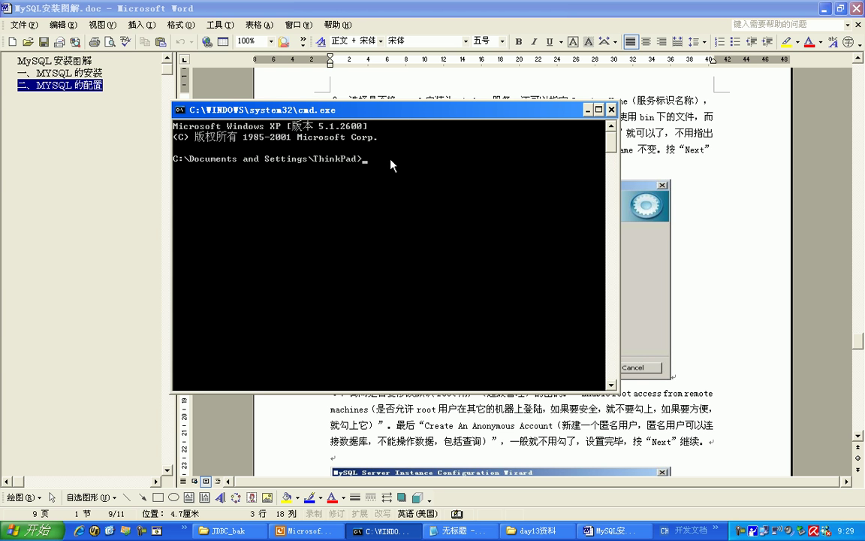
- Return to the Word guide and scroll to step 9's root-password security settings screenshot
{"action": "left_click", "coordinate": [529, 96]}
{"action": "scroll", "coordinate": [594, 123], "scroll_direction": "down", "scroll_amount": 5}
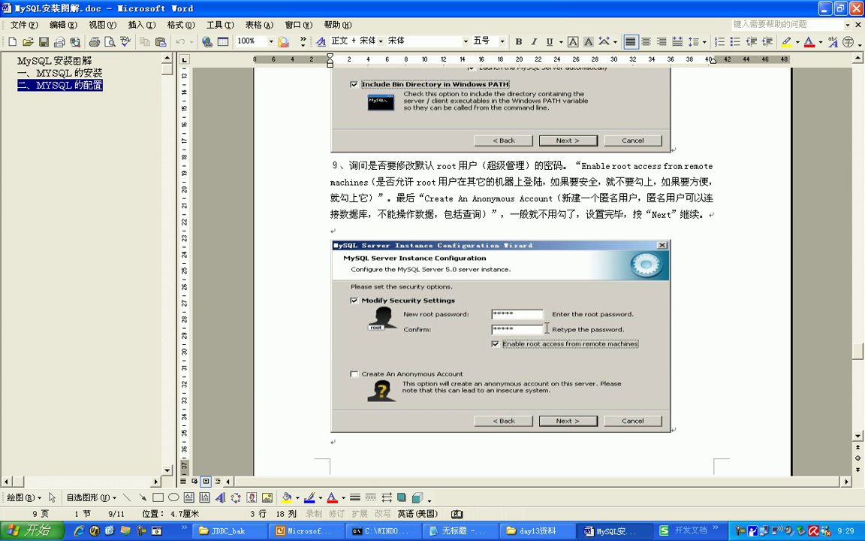
{"action": "scroll", "coordinate": [529, 281], "scroll_direction": "down", "scroll_amount": 1}
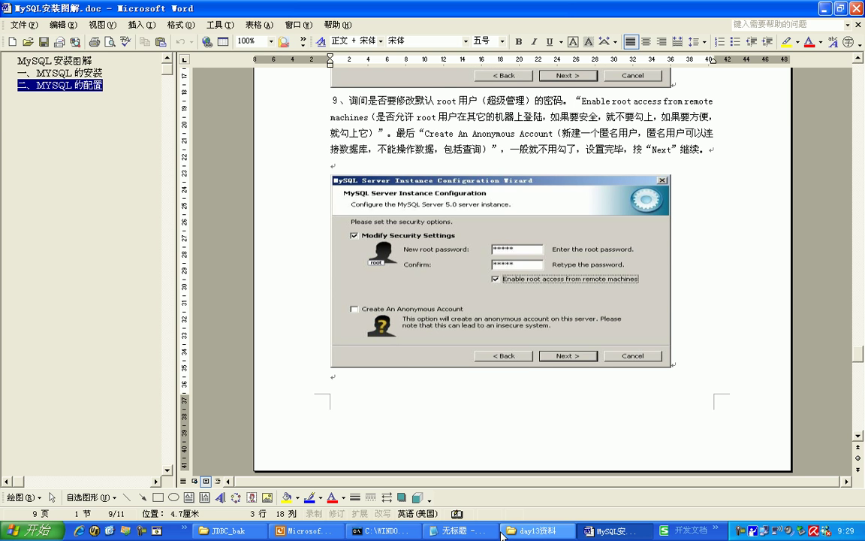
{"action": "left_click", "coordinate": [462, 530]}
- Add a Notepad line below the SQL definition noting the MySQL username and password
{"action": "left_click", "coordinate": [696, 278]}
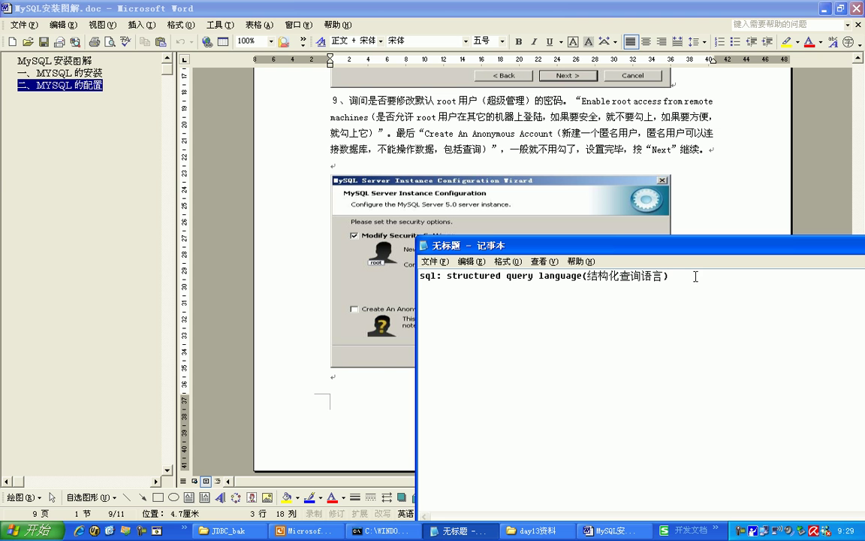
{"action": "key", "text": "Return"}
{"action": "key", "text": "Return"}
{"action": "type", "text": "et"}
{"action": "key", "text": "space"}
{"action": "type", "text": "户名和密码：root"}
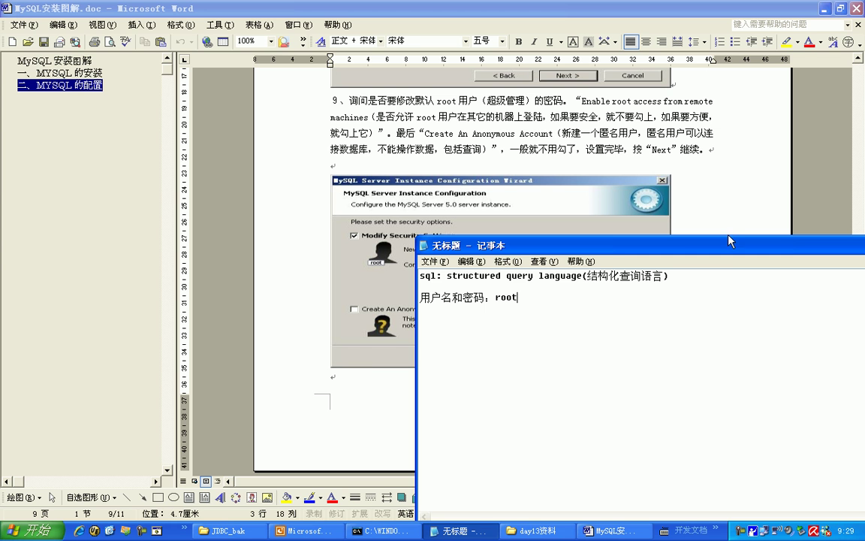
{"action": "left_click", "coordinate": [635, 154]}
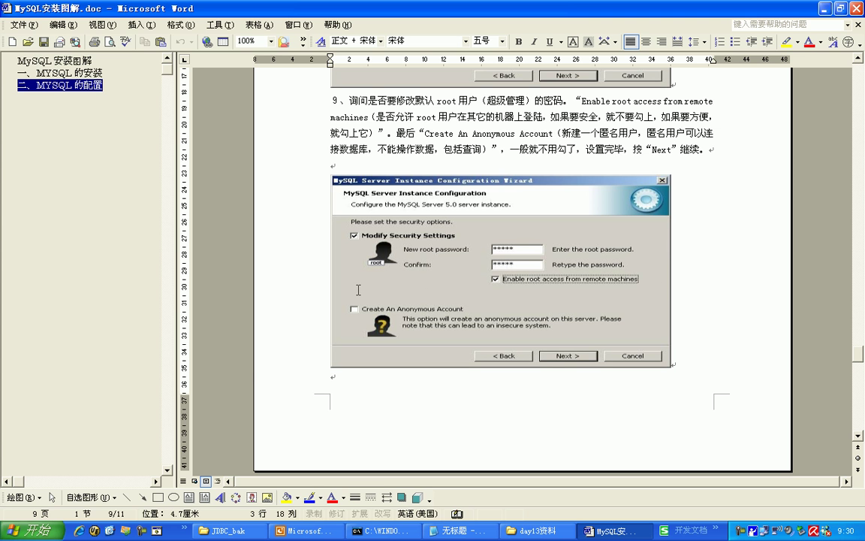
- Highlight step 10's Execute sentence, scroll through the remaining screenshots, and close the guide
{"action": "scroll", "coordinate": [698, 281], "scroll_direction": "down", "scroll_amount": 10}
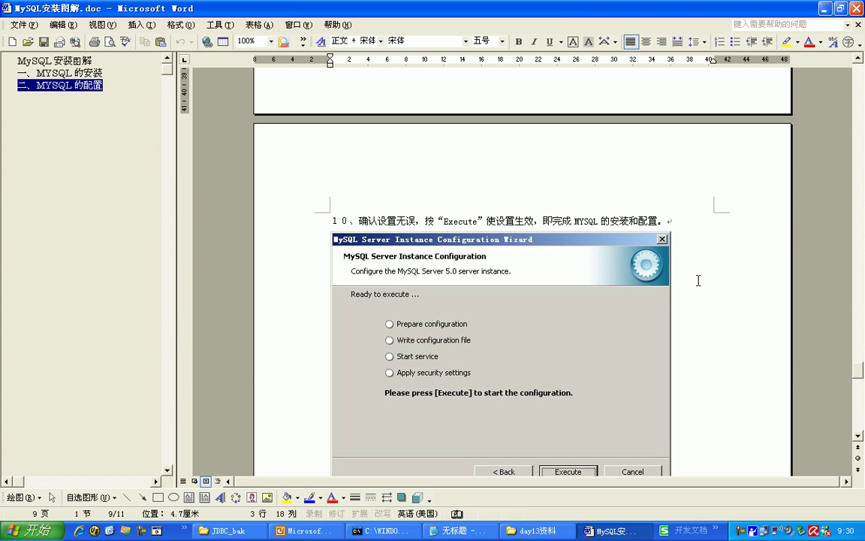
{"action": "left_click_drag", "start_coordinate": [436, 220], "coordinate": [610, 221]}
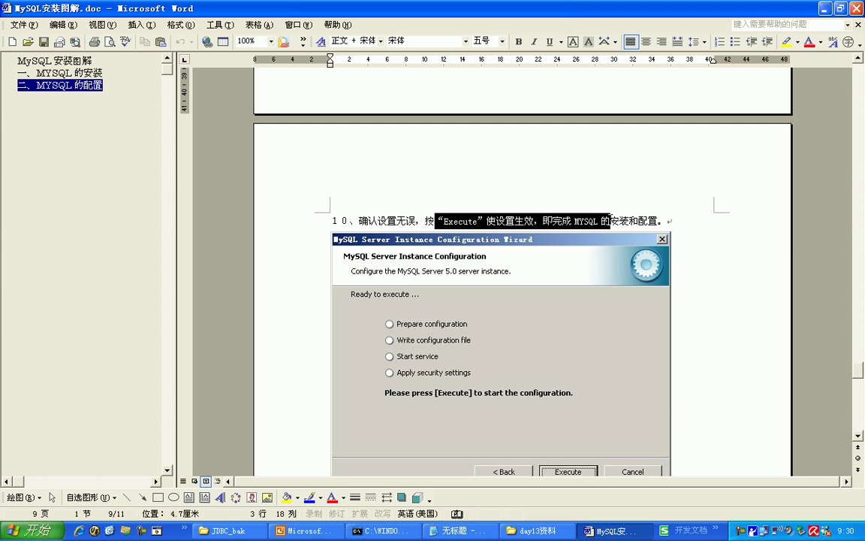
{"action": "scroll", "coordinate": [483, 246], "scroll_direction": "down", "scroll_amount": 2}
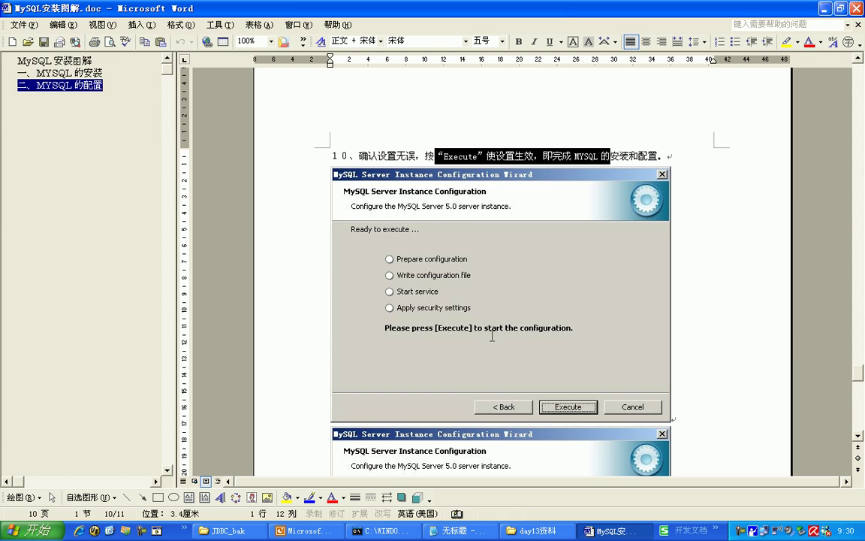
{"action": "scroll", "coordinate": [491, 318], "scroll_direction": "down", "scroll_amount": 8}
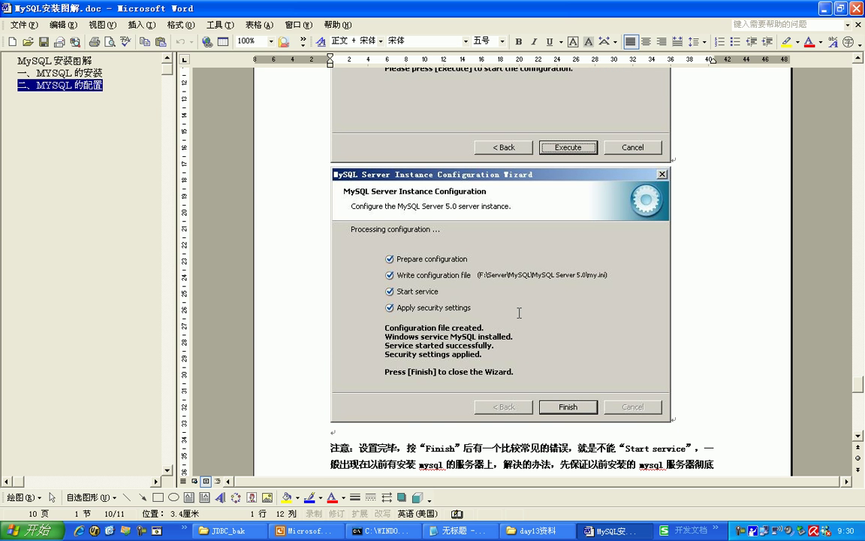
{"action": "scroll", "coordinate": [519, 312], "scroll_direction": "down", "scroll_amount": 3}
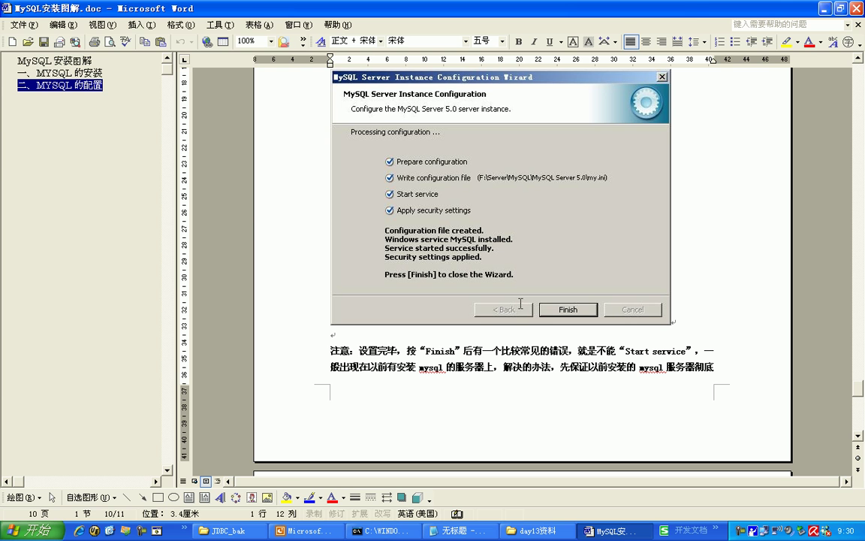
{"action": "left_click", "coordinate": [856, 8]}
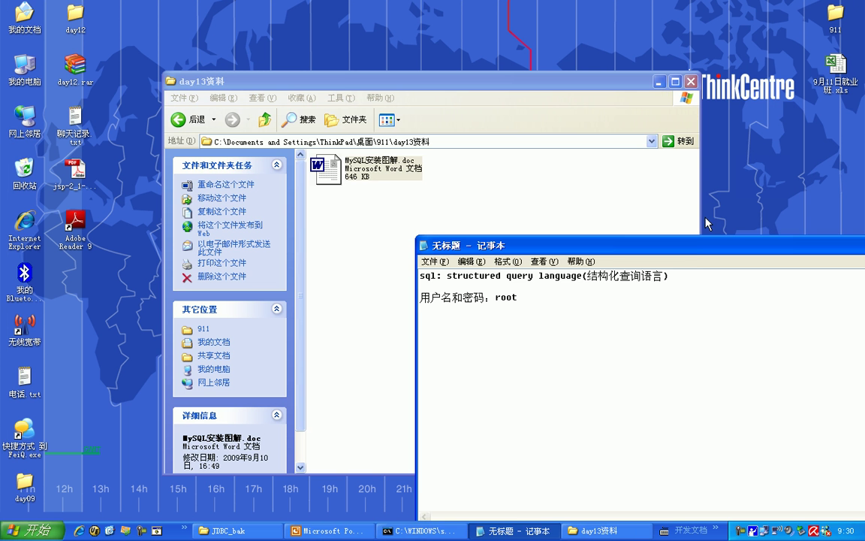
- Launch MySQL Server Instance Config Wizard from Start > Programs > MySQL > MySQL Server 5.0
{"action": "left_click_drag", "start_coordinate": [637, 244], "coordinate": [521, 132]}
{"action": "left_click", "coordinate": [30, 529]}
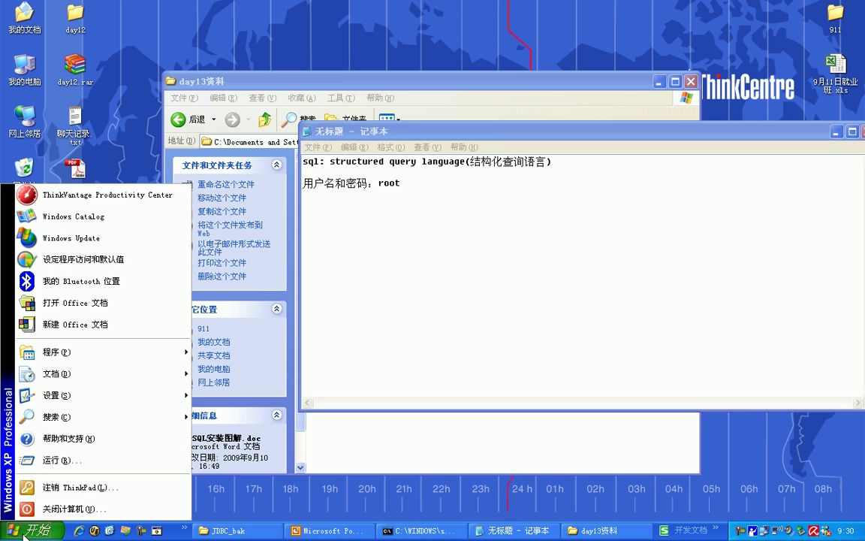
{"action": "mouse_move", "coordinate": [68, 351]}
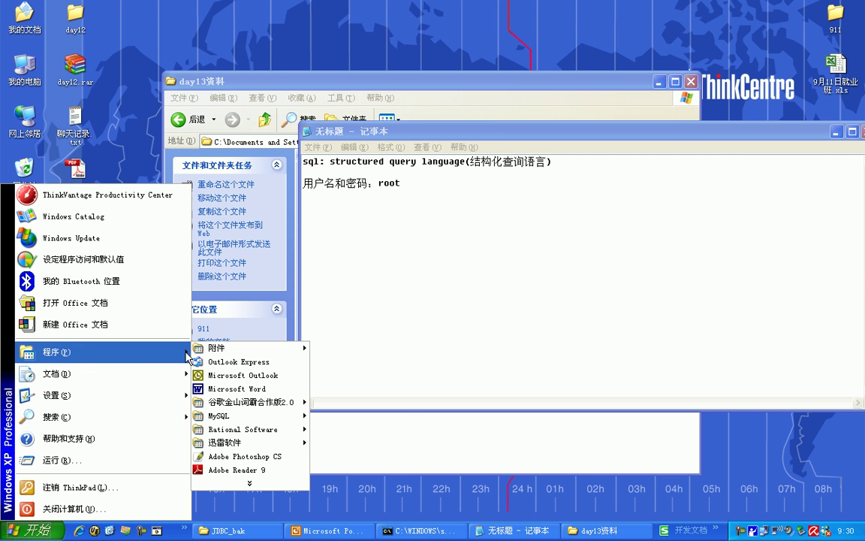
{"action": "mouse_move", "coordinate": [248, 416]}
{"action": "mouse_move", "coordinate": [343, 419]}
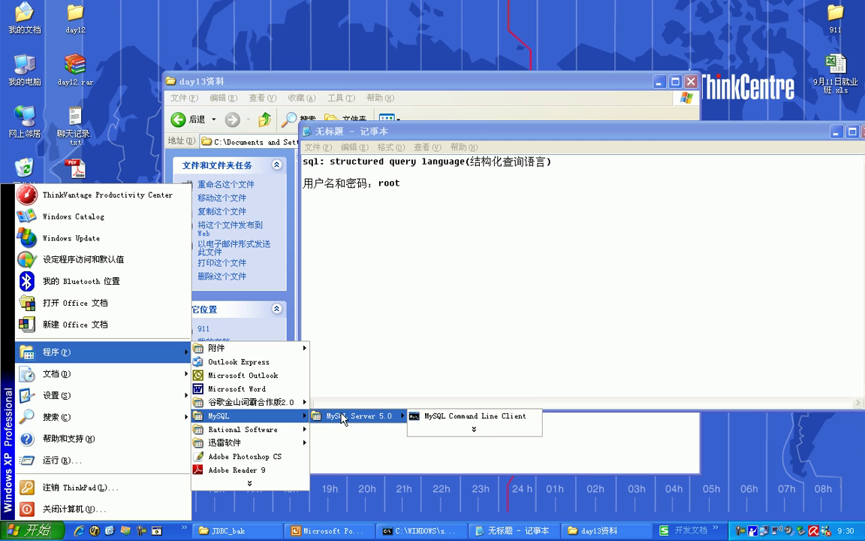
{"action": "mouse_move", "coordinate": [458, 432]}
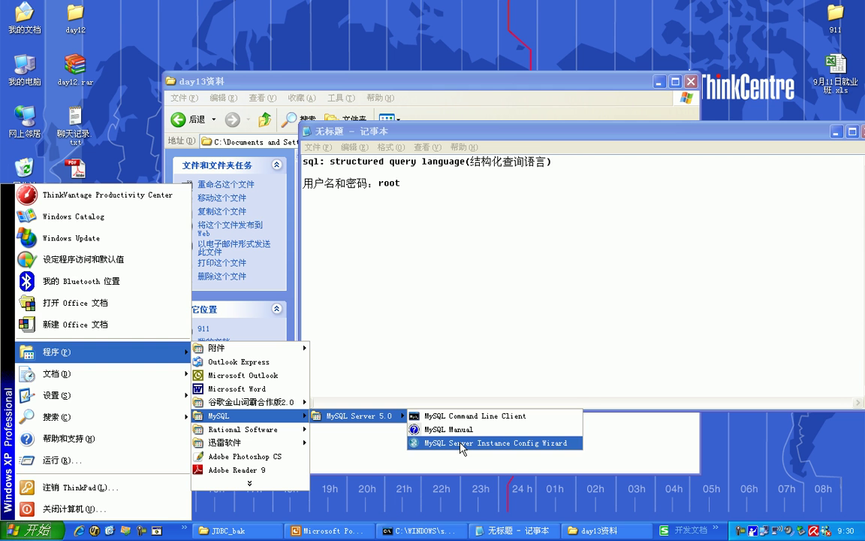
{"action": "left_click", "coordinate": [460, 444]}
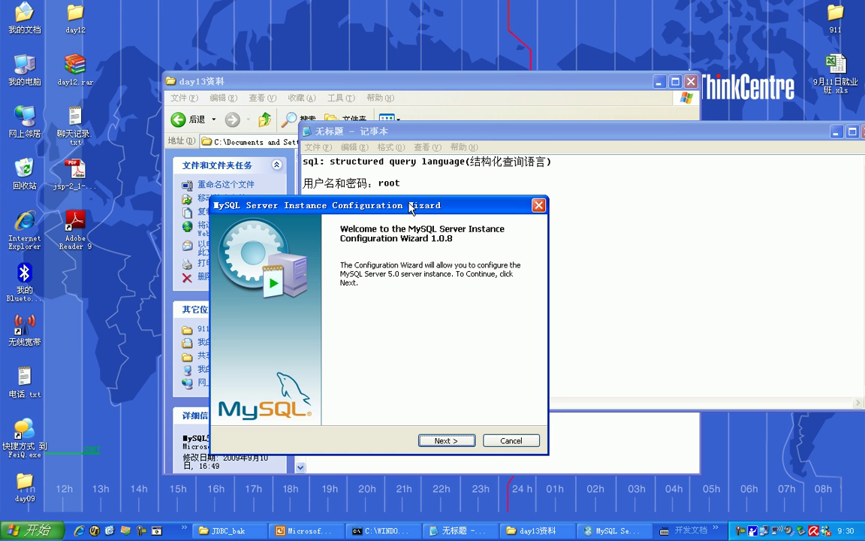
- Keep Reconfigure Instance, Detailed Configuration, Developer Machine, Multifunctional Database and default InnoDB settings
{"action": "left_click_drag", "start_coordinate": [410, 201], "coordinate": [450, 88]}
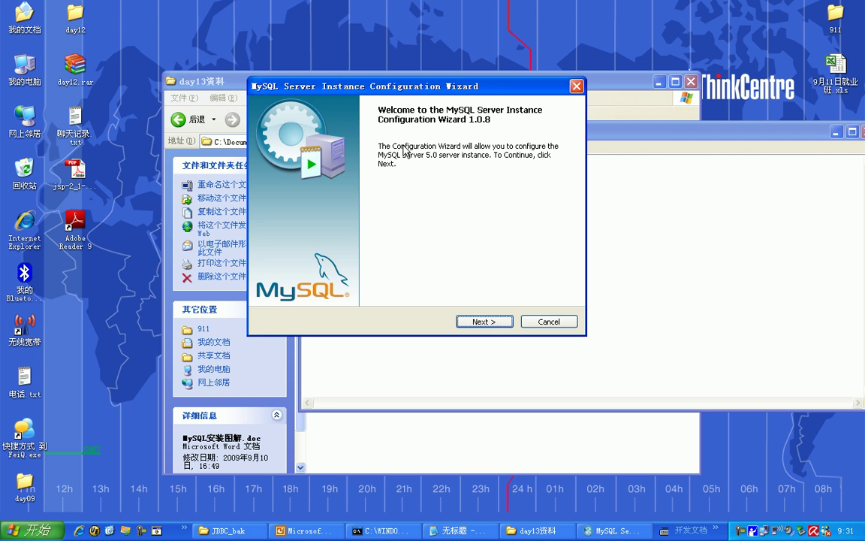
{"action": "left_click_drag", "start_coordinate": [388, 87], "coordinate": [350, 90]}
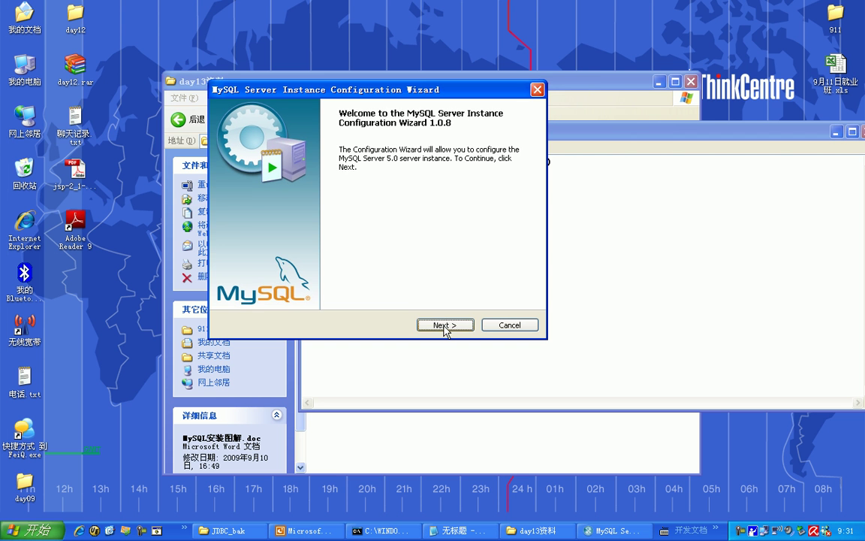
{"action": "left_click", "coordinate": [444, 326]}
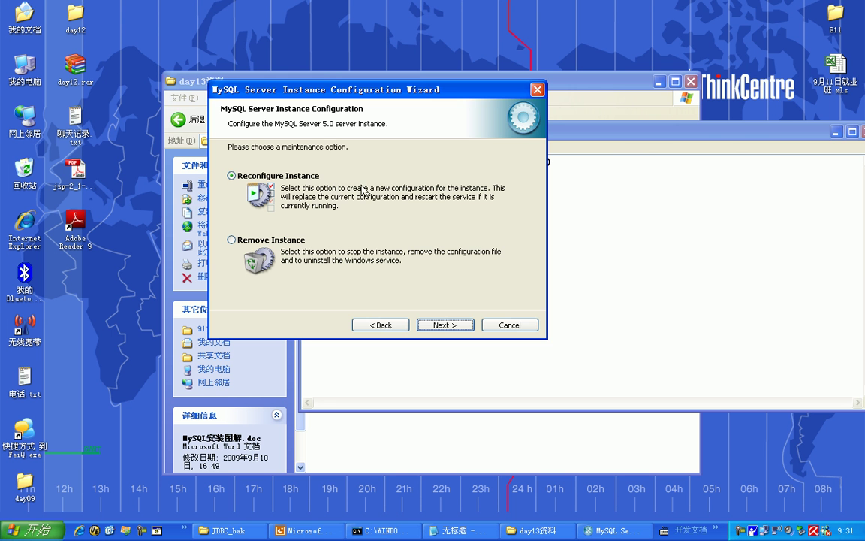
{"action": "left_click", "coordinate": [451, 326]}
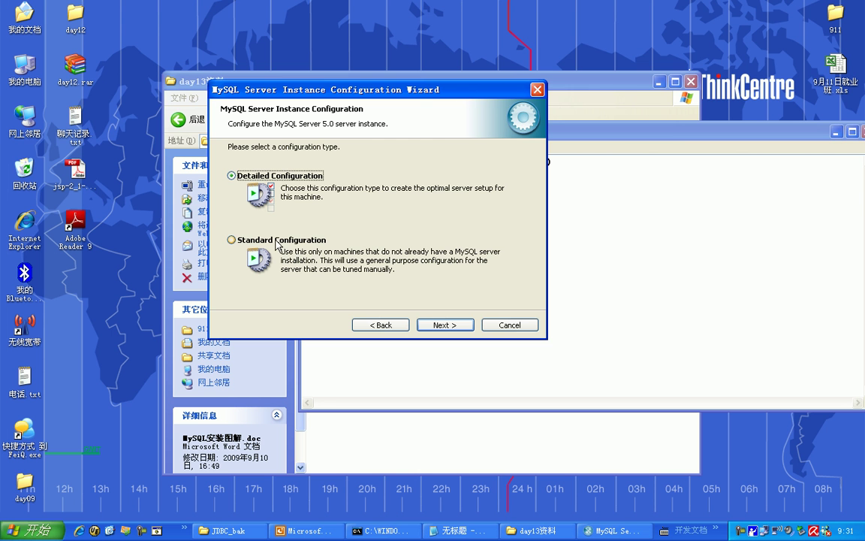
{"action": "left_click", "coordinate": [445, 325]}
{"action": "left_click_drag", "start_coordinate": [381, 92], "coordinate": [397, 97]}
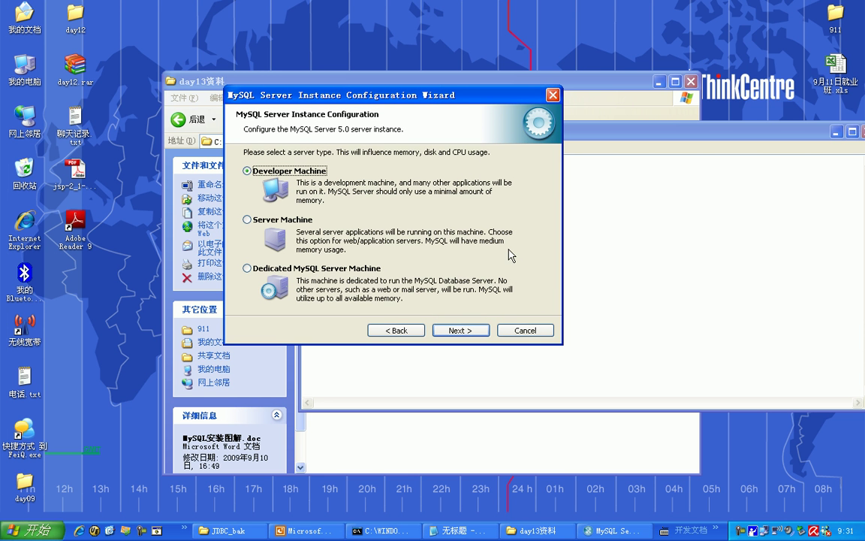
{"action": "left_click", "coordinate": [461, 331]}
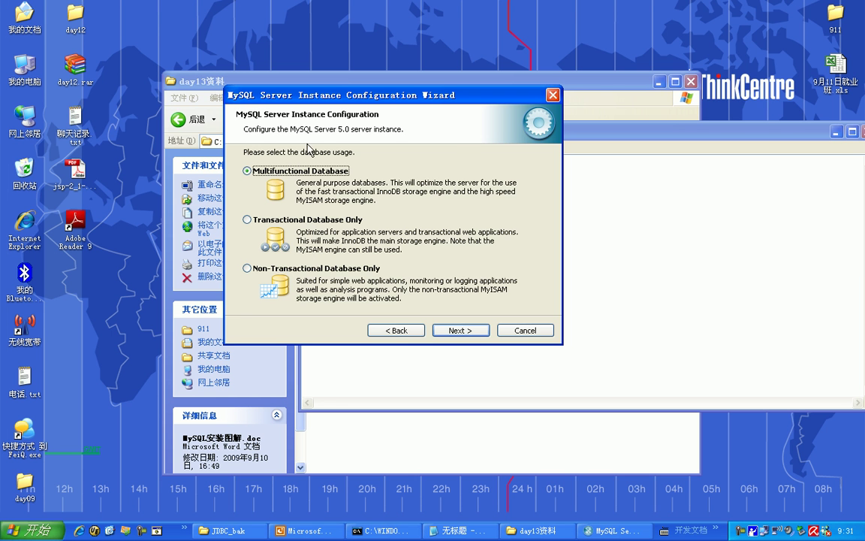
{"action": "left_click", "coordinate": [470, 331]}
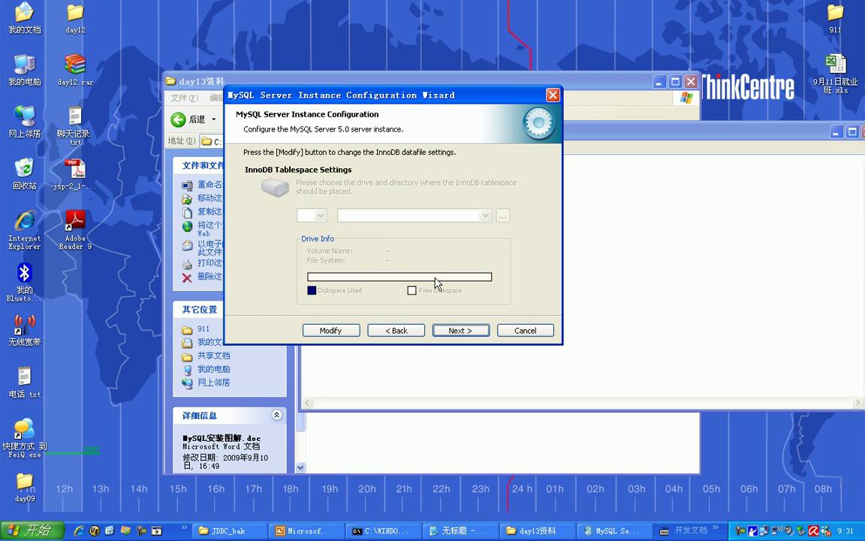
{"action": "left_click", "coordinate": [461, 331]}
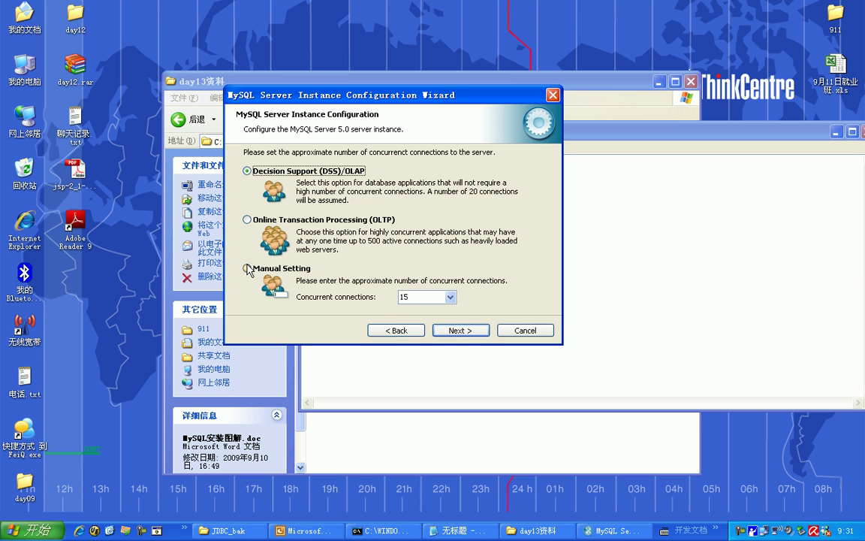
- Set a manual limit of 20 concurrent connections and keep TCP/IP on port 3306 with Strict Mode
{"action": "left_click", "coordinate": [248, 269]}
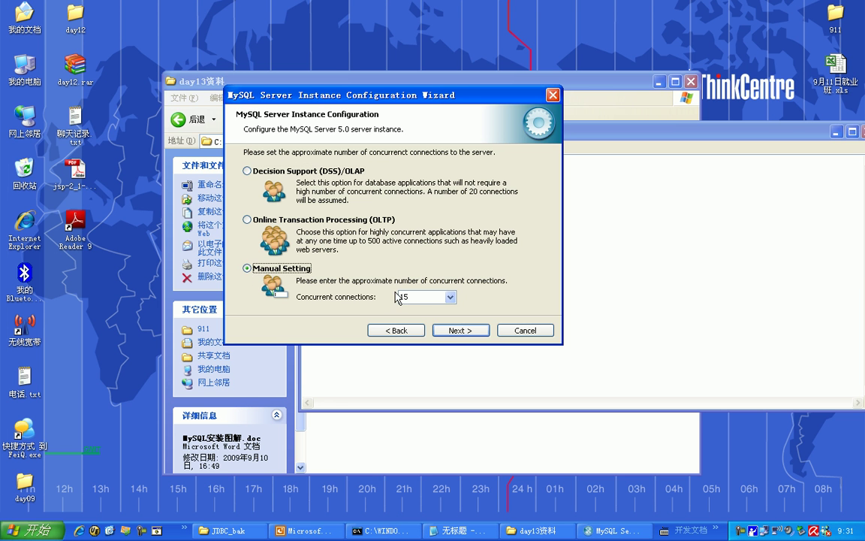
{"action": "left_click", "coordinate": [450, 297]}
{"action": "scroll", "coordinate": [450, 406], "scroll_direction": "down", "scroll_amount": 1}
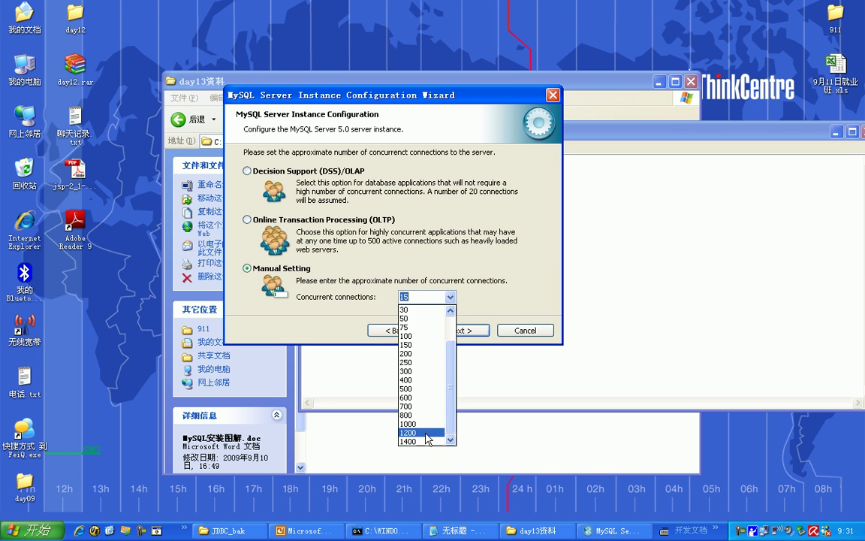
{"action": "left_click", "coordinate": [449, 310]}
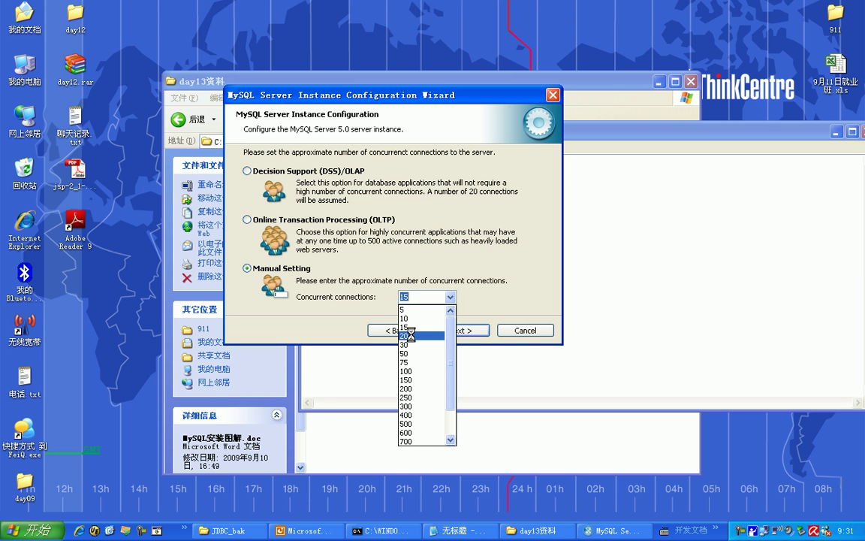
{"action": "left_click", "coordinate": [410, 336]}
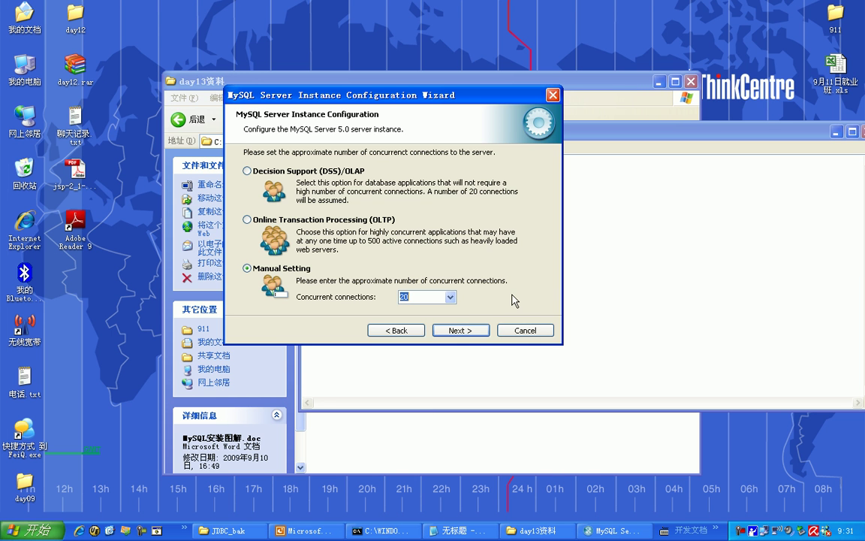
{"action": "left_click", "coordinate": [460, 331]}
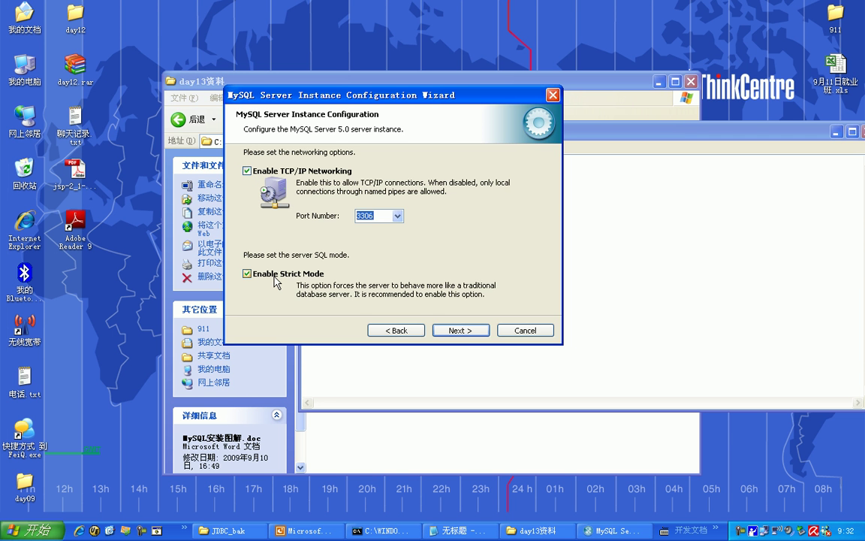
{"action": "left_click", "coordinate": [458, 331]}
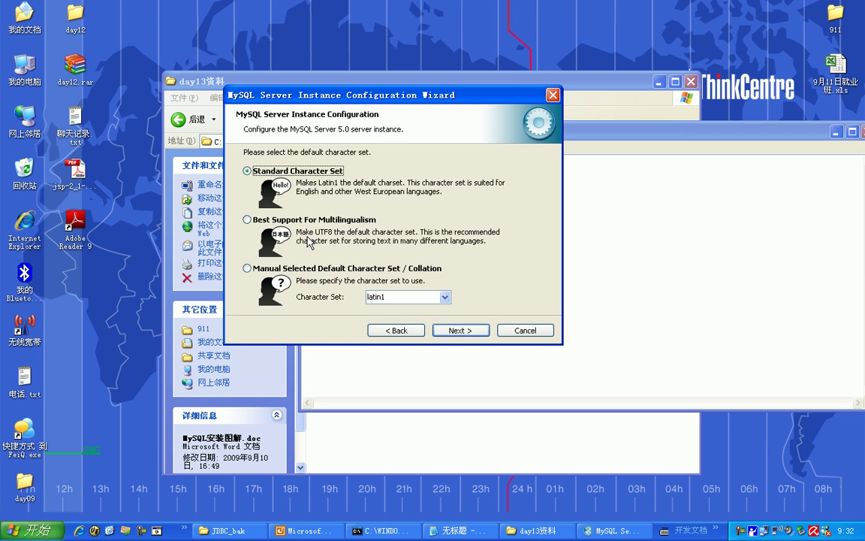
- Make utf8 the default character set and include the MySQL bin directory in Windows PATH
{"action": "left_click", "coordinate": [266, 270]}
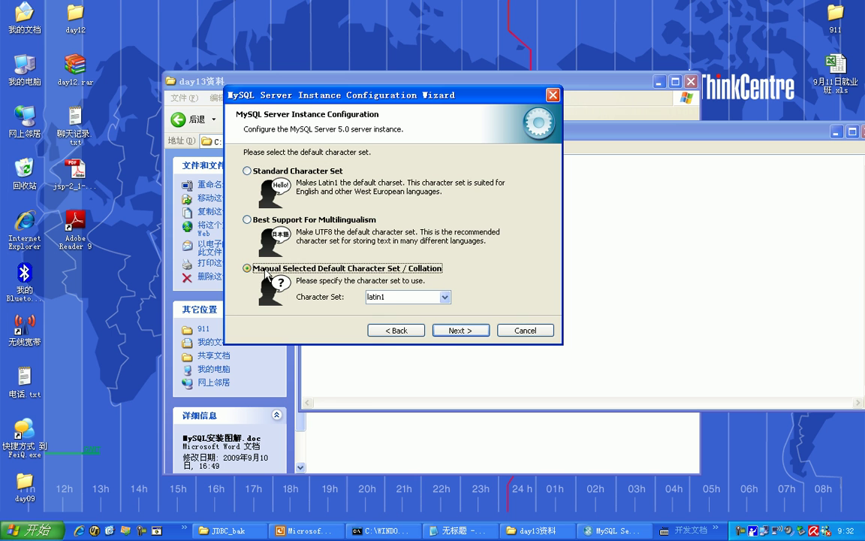
{"action": "left_click", "coordinate": [444, 298]}
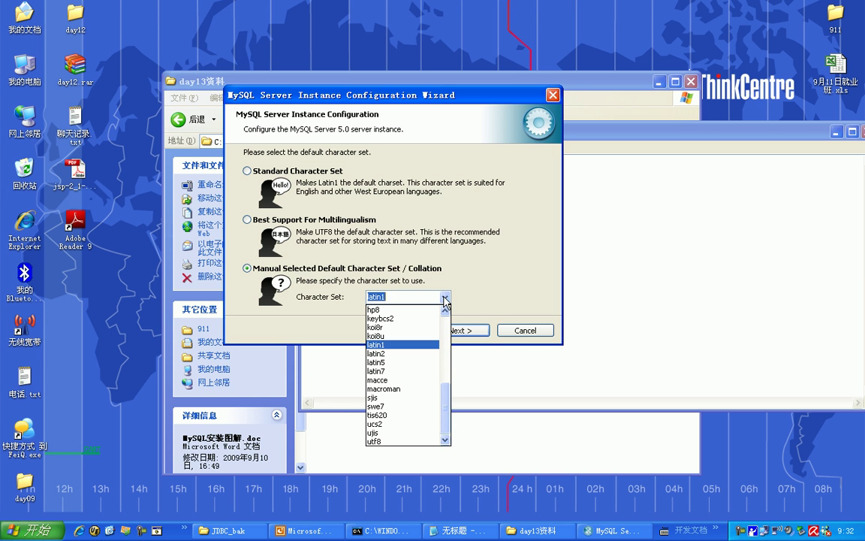
{"action": "left_click", "coordinate": [400, 442]}
{"action": "left_click", "coordinate": [461, 331]}
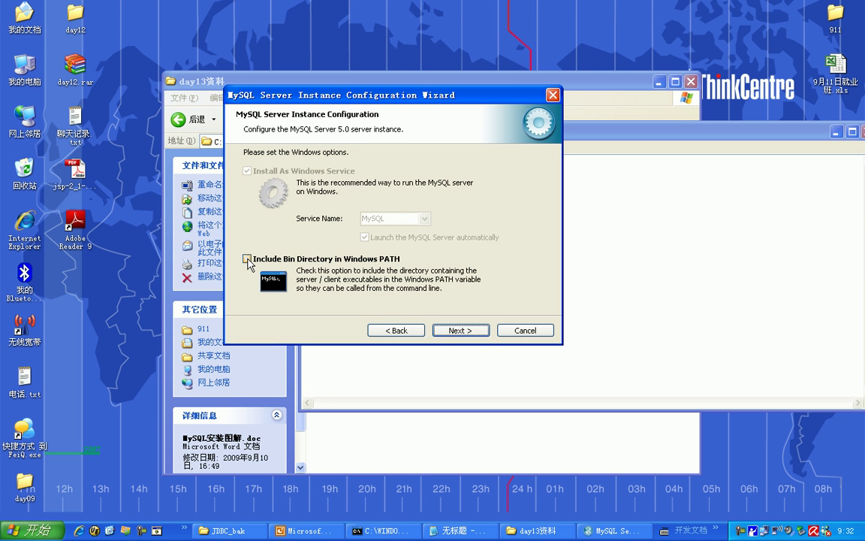
{"action": "left_click", "coordinate": [248, 259]}
{"action": "left_click", "coordinate": [464, 329]}
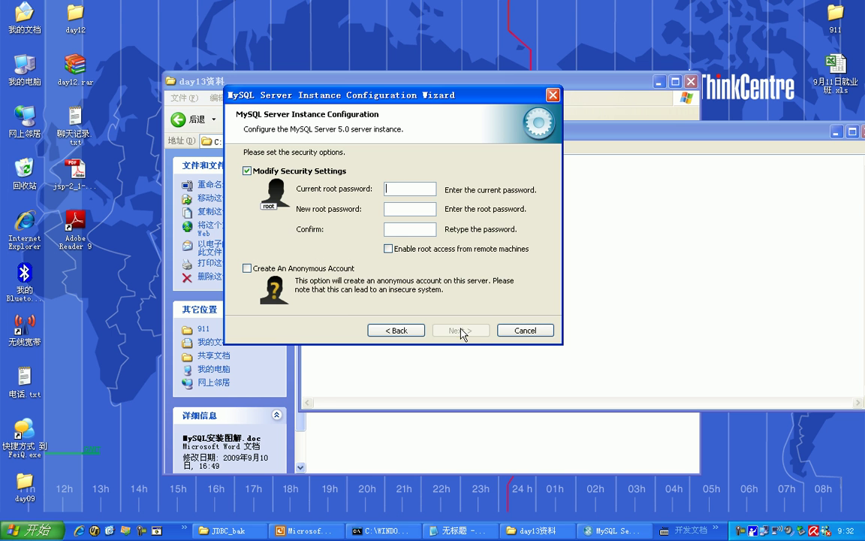
- Enter the current and new root passwords, then execute the configuration
{"action": "left_click", "coordinate": [398, 189]}
{"action": "type", "text": "1234"}
{"action": "key", "text": "Tab"}
{"action": "type", "text": "1234"}
{"action": "key", "text": "Tab"}
{"action": "type", "text": "1234"}
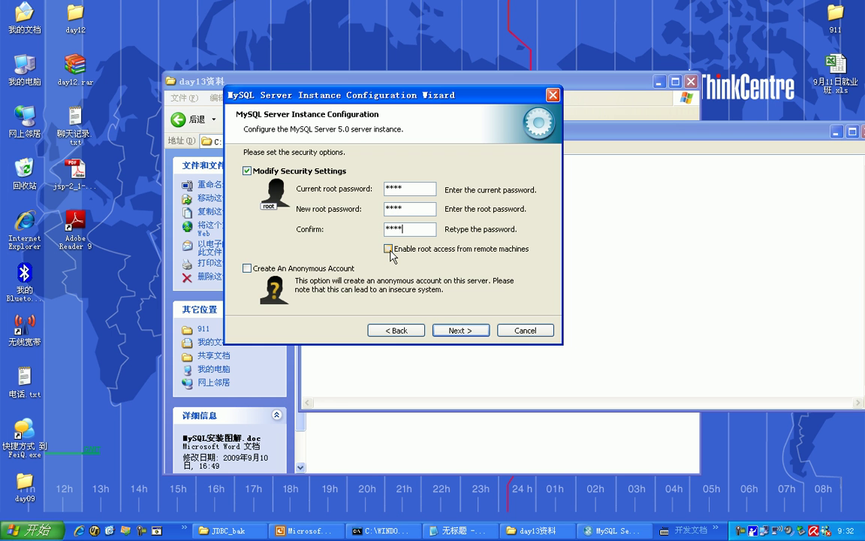
{"action": "left_click", "coordinate": [460, 330]}
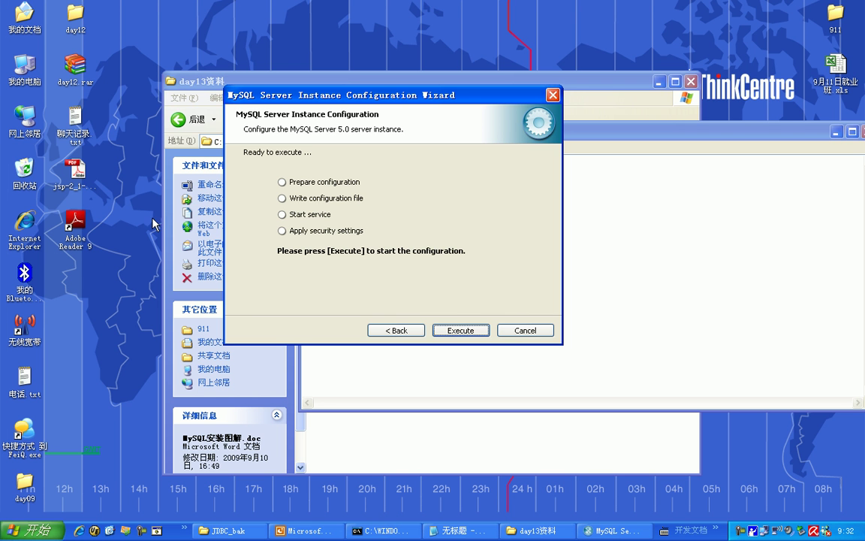
{"action": "left_click", "coordinate": [461, 330]}
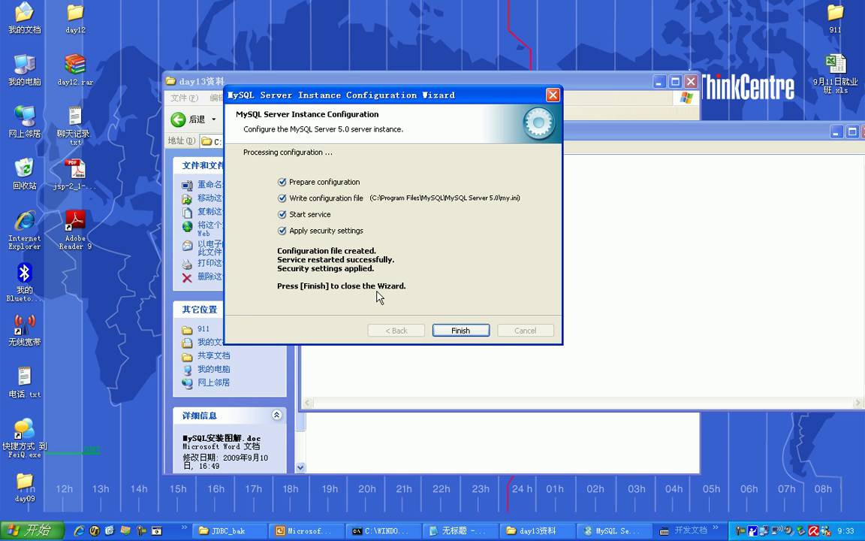
- Finish the wizard and open Computer Management from My Computer, maximized
{"action": "left_click", "coordinate": [470, 331]}
{"action": "right_click", "coordinate": [31, 68]}
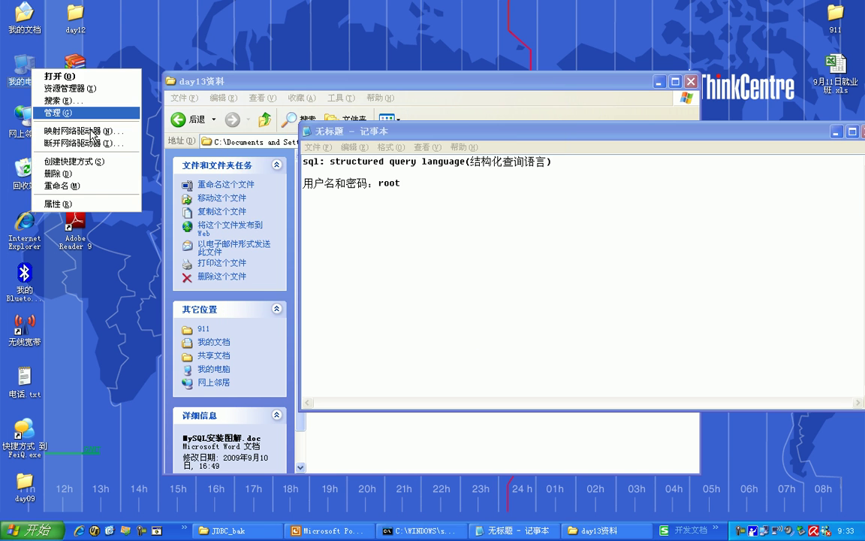
{"action": "left_click", "coordinate": [97, 113]}
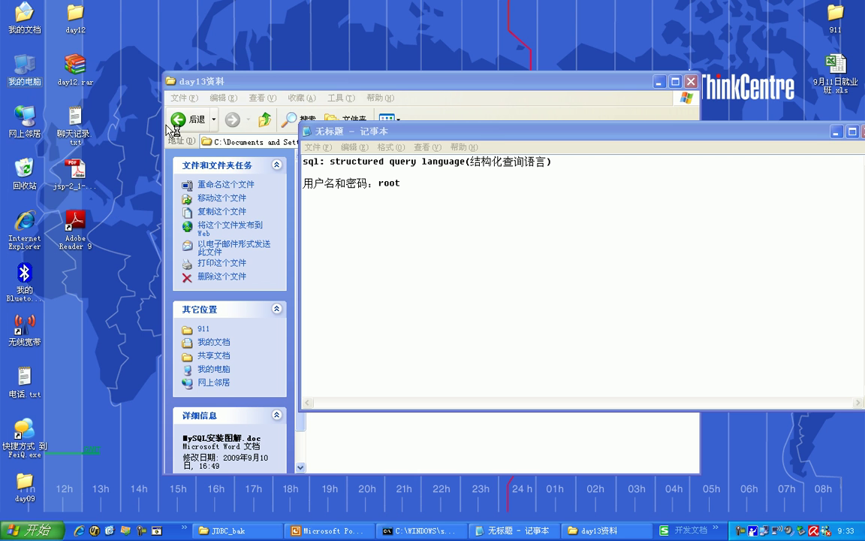
{"action": "double_click", "coordinate": [148, 60]}
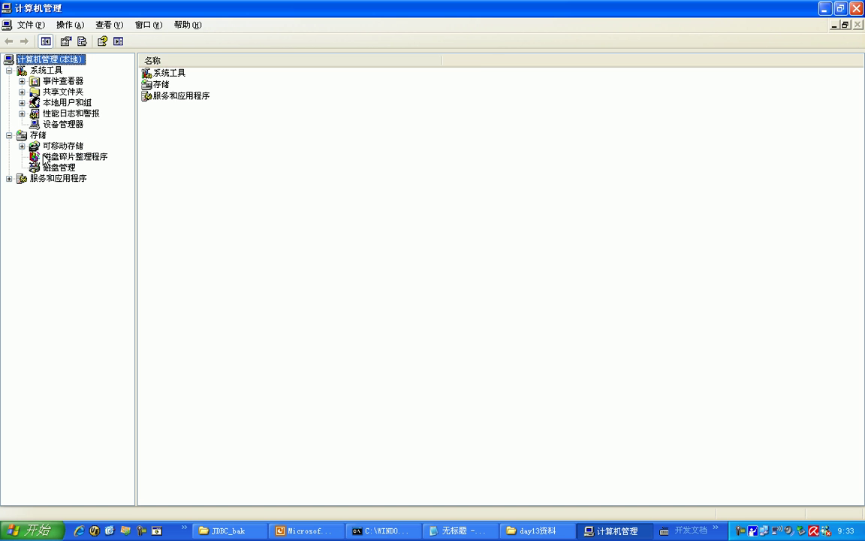
- Locate the MySQL service under Services and Applications > Services to check it's started
{"action": "left_click", "coordinate": [9, 178]}
{"action": "left_click", "coordinate": [50, 188]}
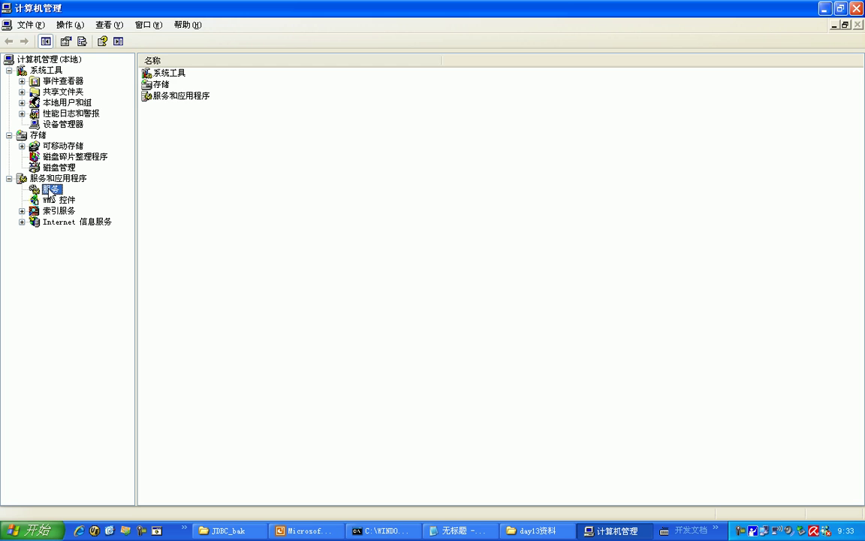
{"action": "left_click", "coordinate": [349, 133]}
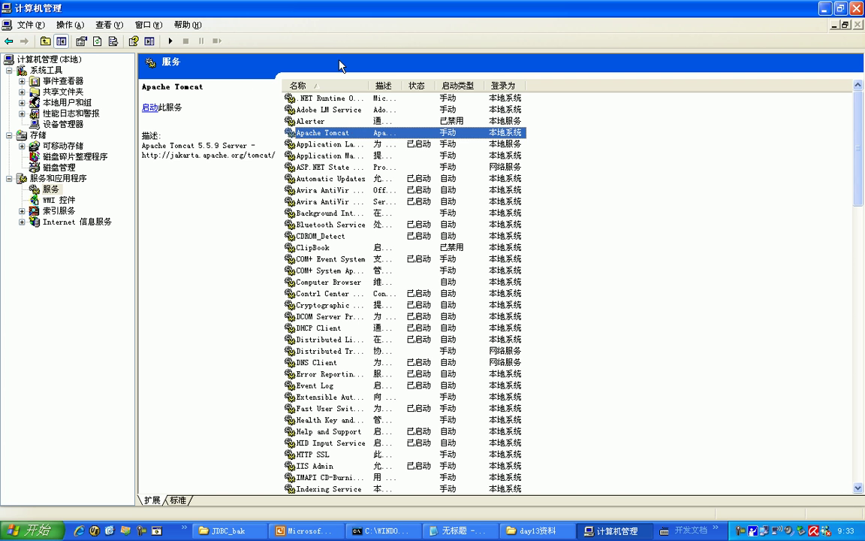
{"action": "key", "text": "m"}
{"action": "scroll", "coordinate": [304, 299], "scroll_direction": "down", "scroll_amount": 6}
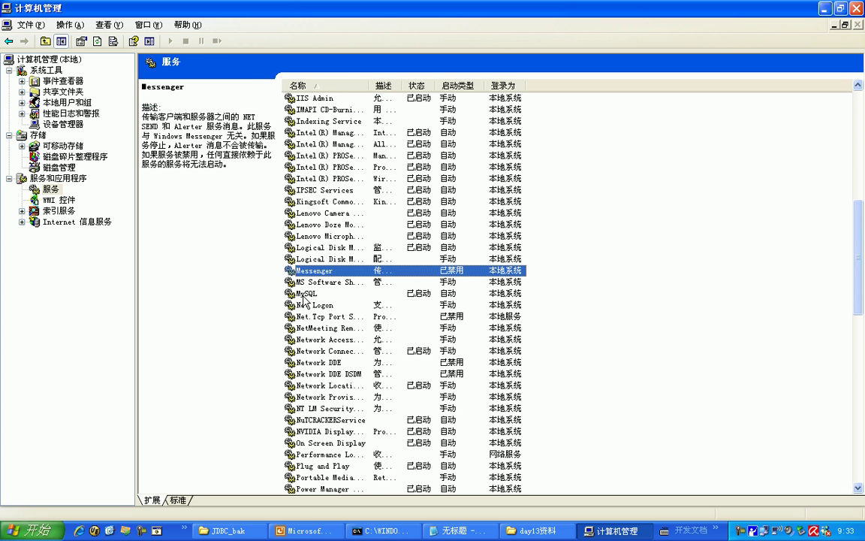
{"action": "left_click", "coordinate": [306, 294]}
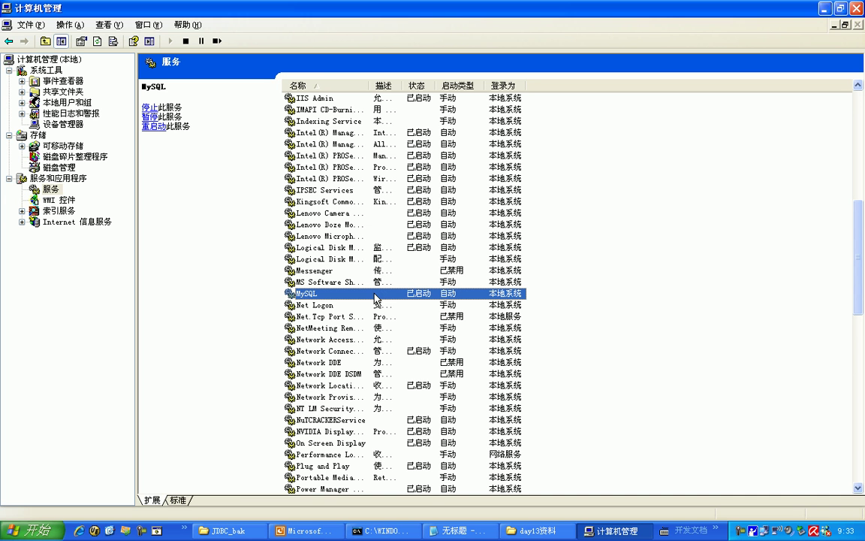
- In Command Prompt, log into MySQL as root with mysql -uroot, then quit the monitor
{"action": "left_click", "coordinate": [387, 530]}
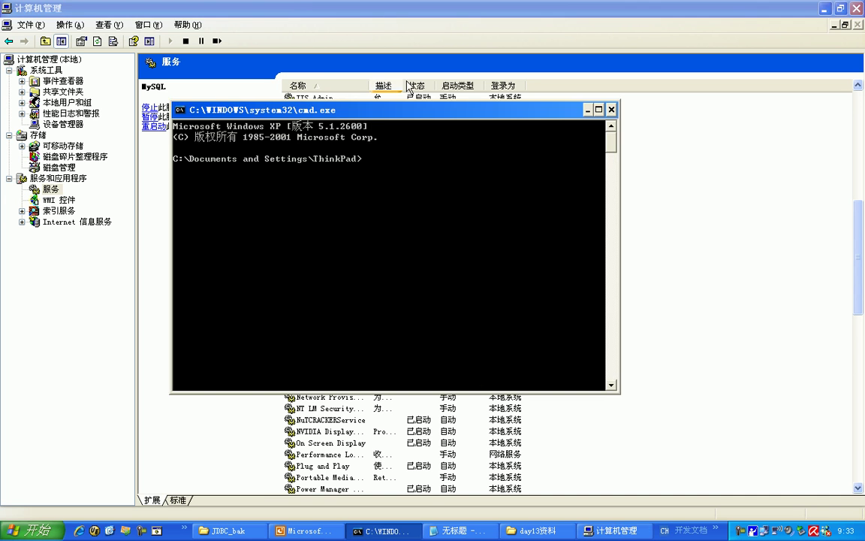
{"action": "left_click_drag", "start_coordinate": [368, 117], "coordinate": [398, 93]}
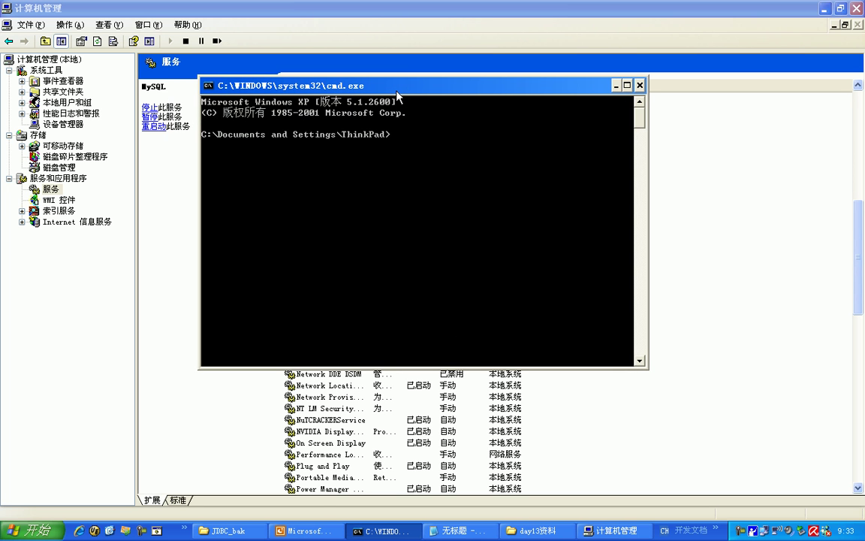
{"action": "type", "text": "mysql"}
{"action": "type", "text": "-uroot"}
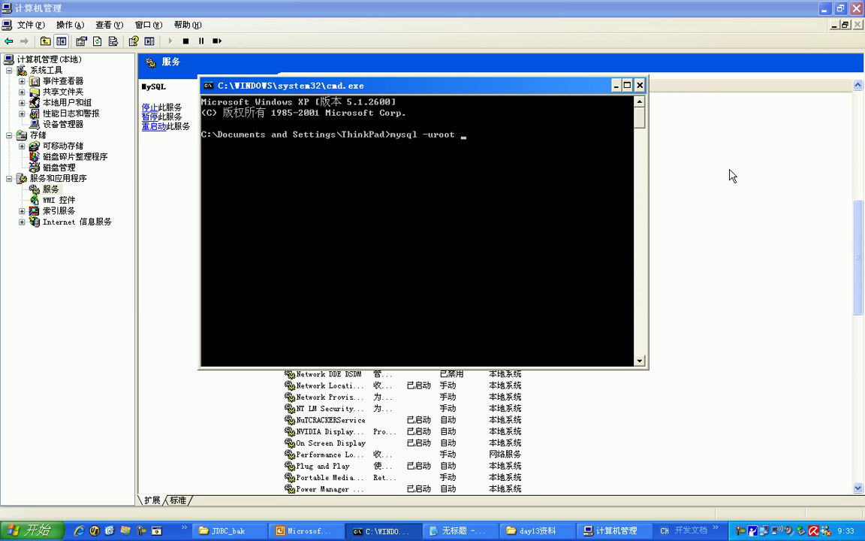
{"action": "type", "text": " -proot"}
{"action": "key", "text": "BackSpace"}
{"action": "key", "text": "BackSpace"}
{"action": "key", "text": "BackSpace"}
{"action": "key", "text": "BackSpace"}
{"action": "type", "text": "root"}
{"action": "key", "text": "Return"}
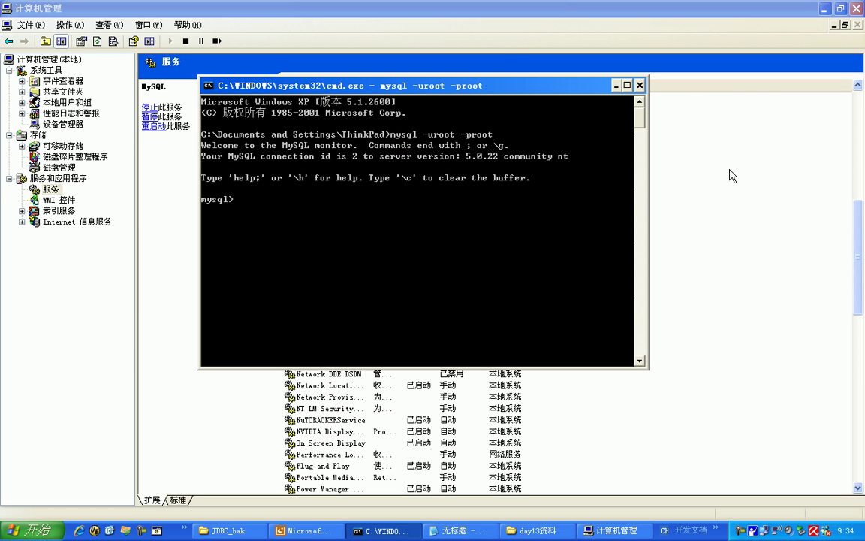
{"action": "type", "text": "quit"}
{"action": "key", "text": "Return"}
- Rerun mysql -uroot -p, enter the root password at the prompt, and run show databases;
{"action": "key", "text": "Up"}
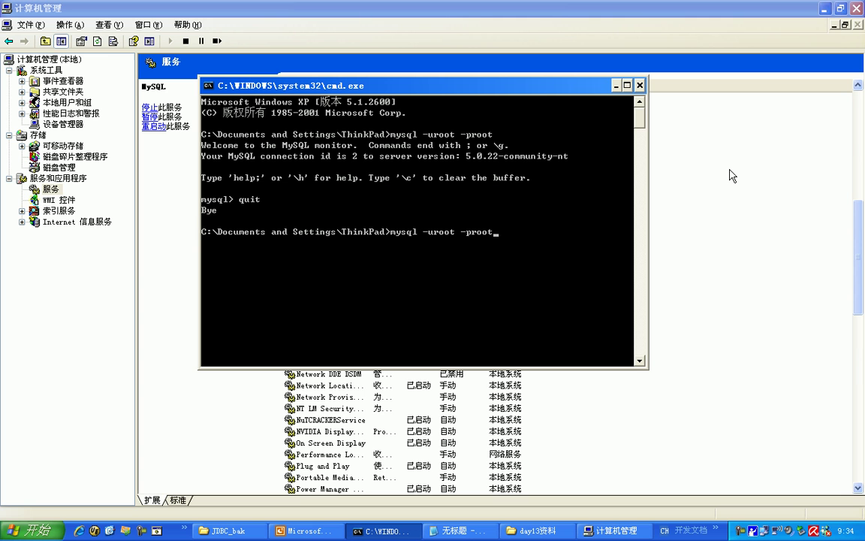
{"action": "key", "text": "BackSpace"}
{"action": "key", "text": "BackSpace"}
{"action": "key", "text": "BackSpace"}
{"action": "key", "text": "BackSpace"}
{"action": "key", "text": "Return"}
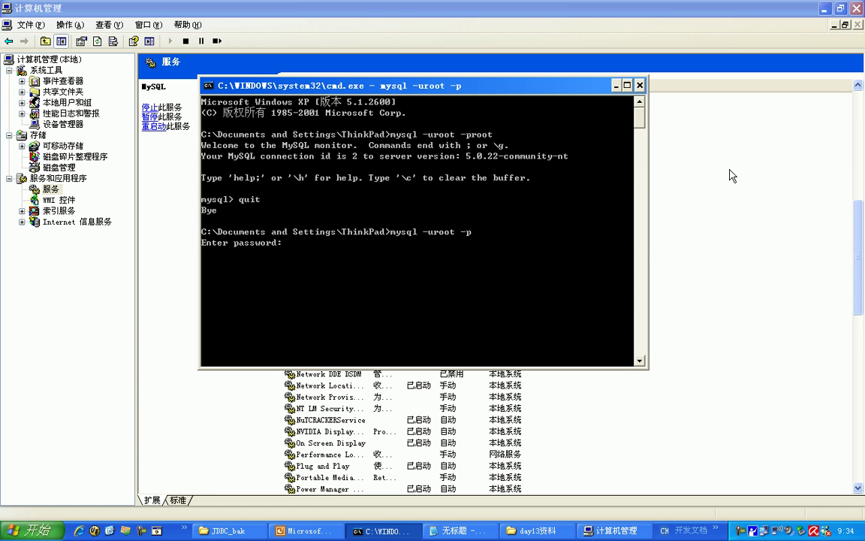
{"action": "type", "text": "root"}
{"action": "key", "text": "Return"}
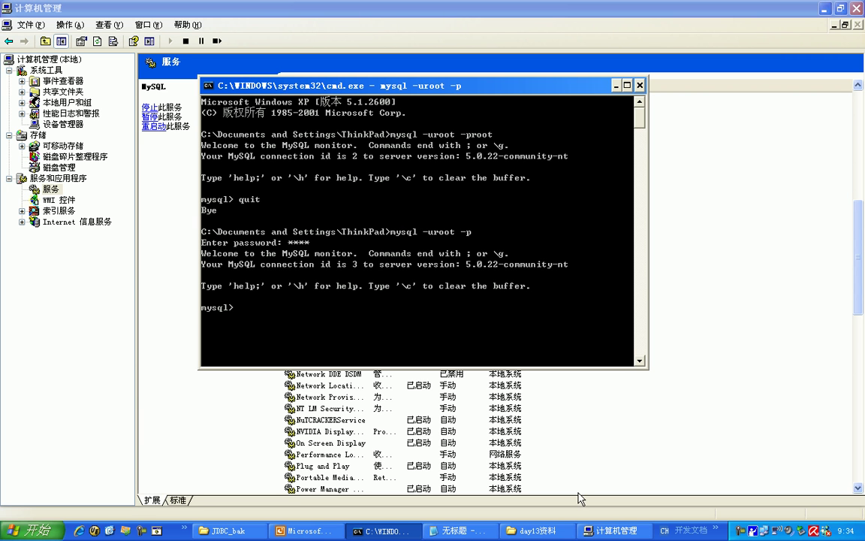
{"action": "type", "text": "show databases;"}
{"action": "key", "text": "Return"}
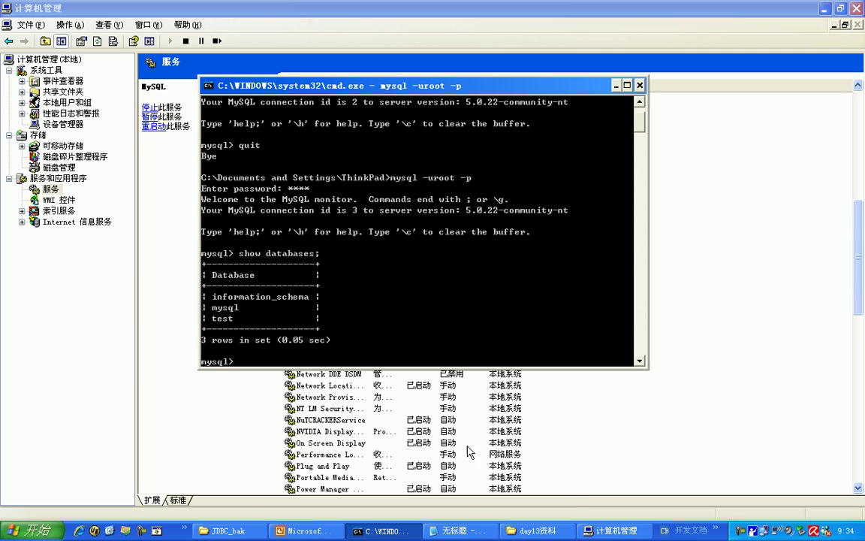